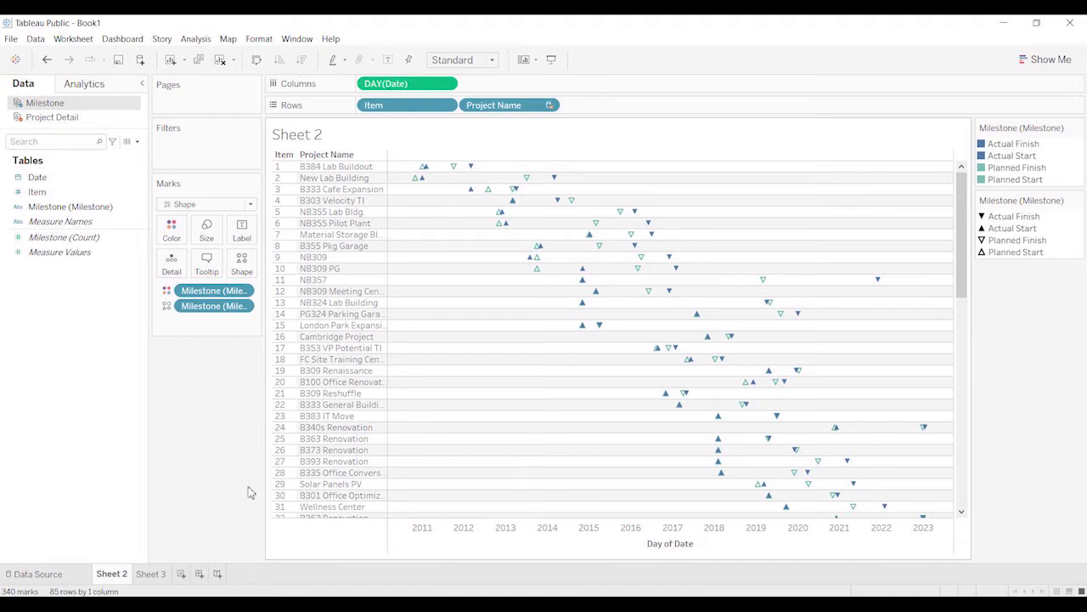
- On Sheet 3, use the Project Detail data source to place Project Name on Rows and Actual Start on Columns
click(150, 574)
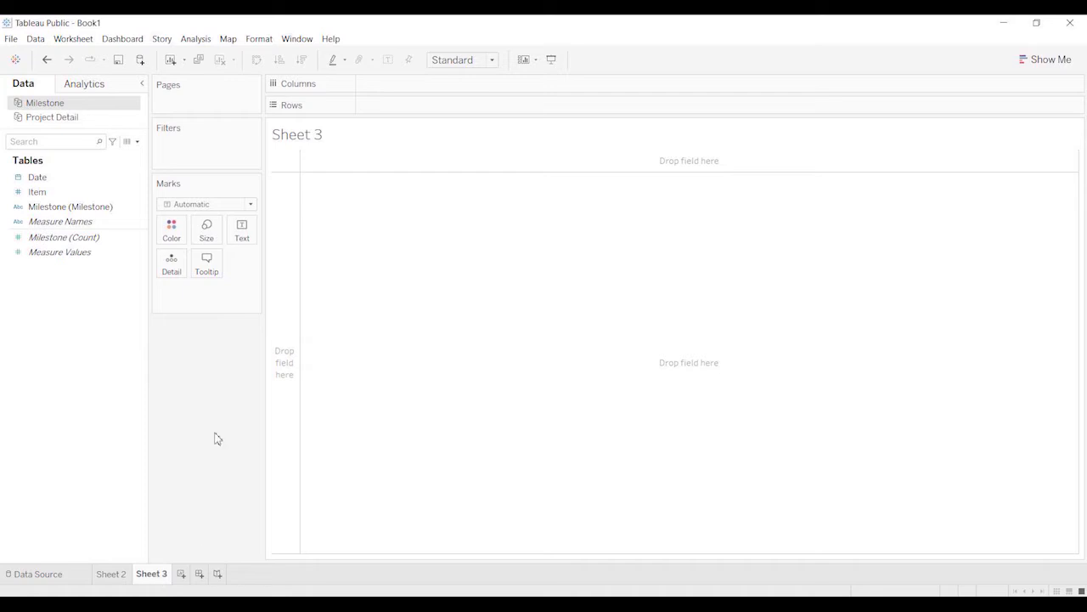
click(76, 118)
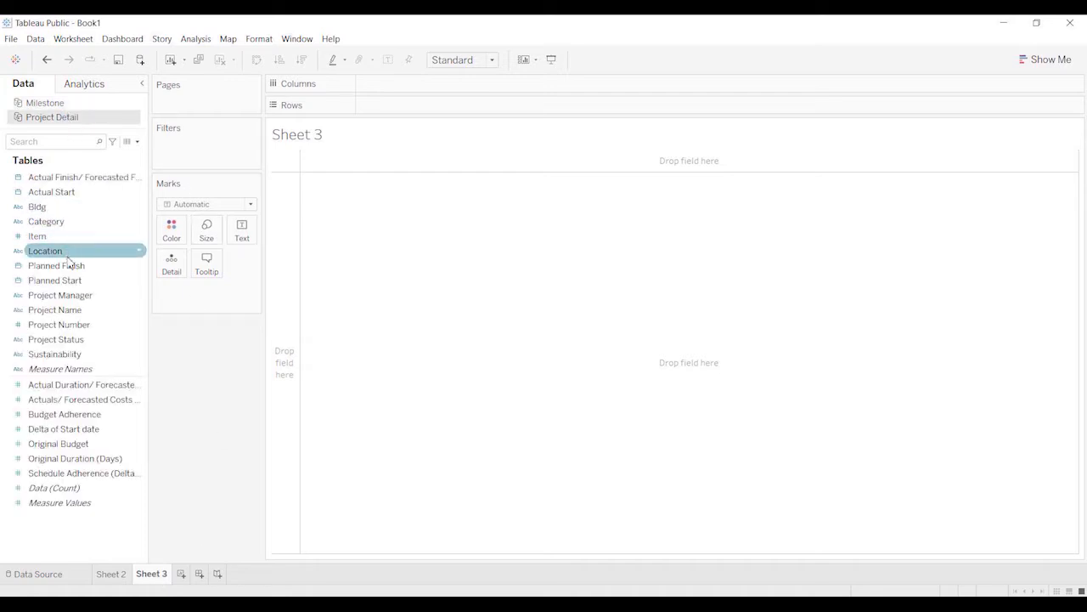
drag(74, 316, 274, 210)
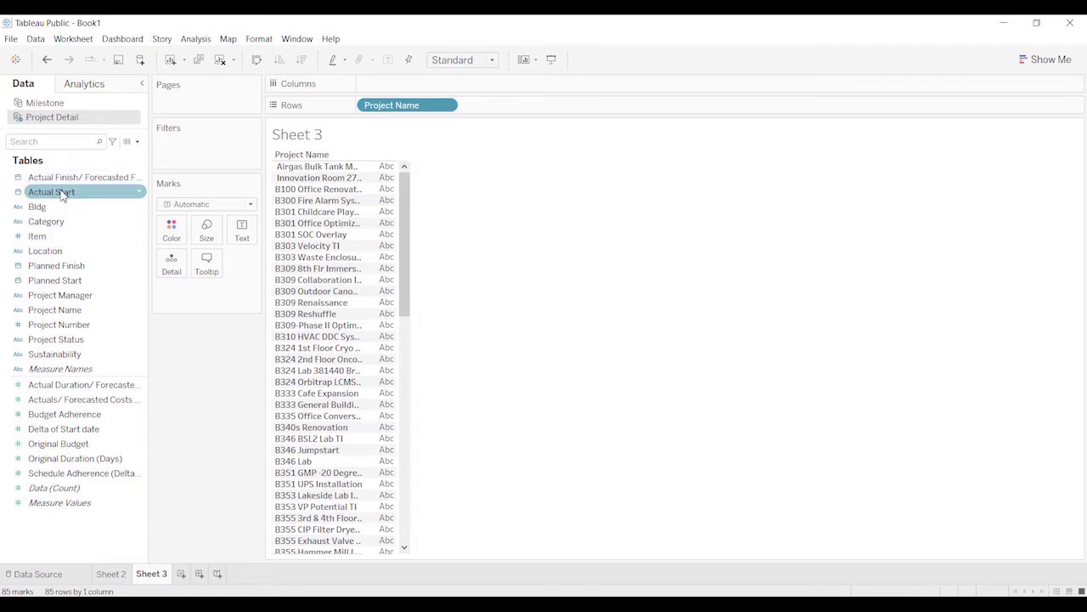
drag(61, 196, 441, 86)
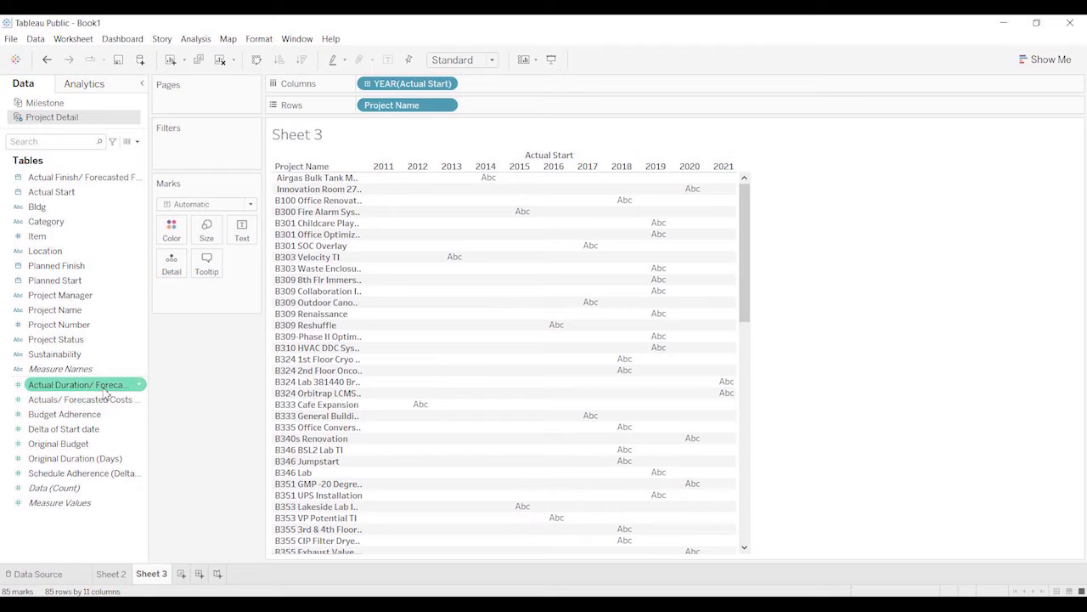
- Size the marks by Actual Duration/Forecasted Duration (Days) and set the mark type to Gantt Bar
drag(106, 391, 208, 231)
click(249, 207)
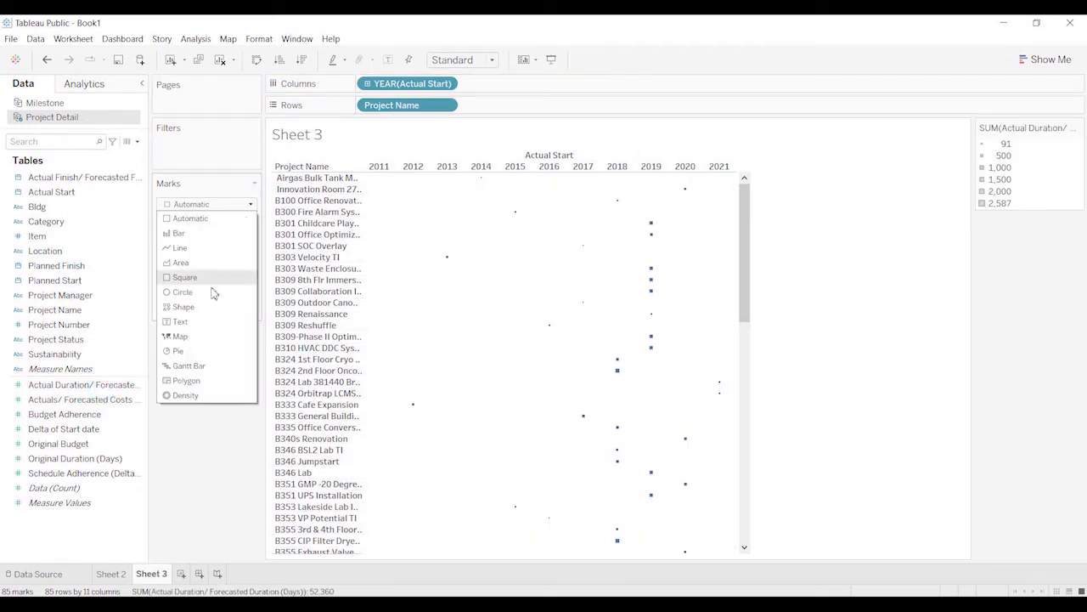
click(208, 365)
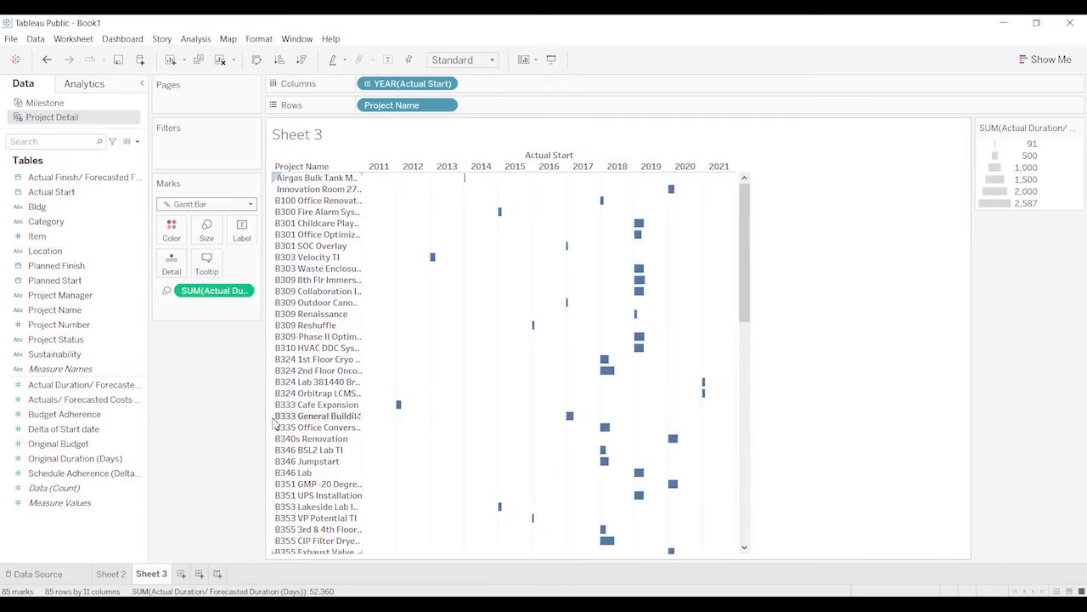
- Change Actual Start on Columns from a discrete year to a continuous Day value
click(445, 83)
click(424, 388)
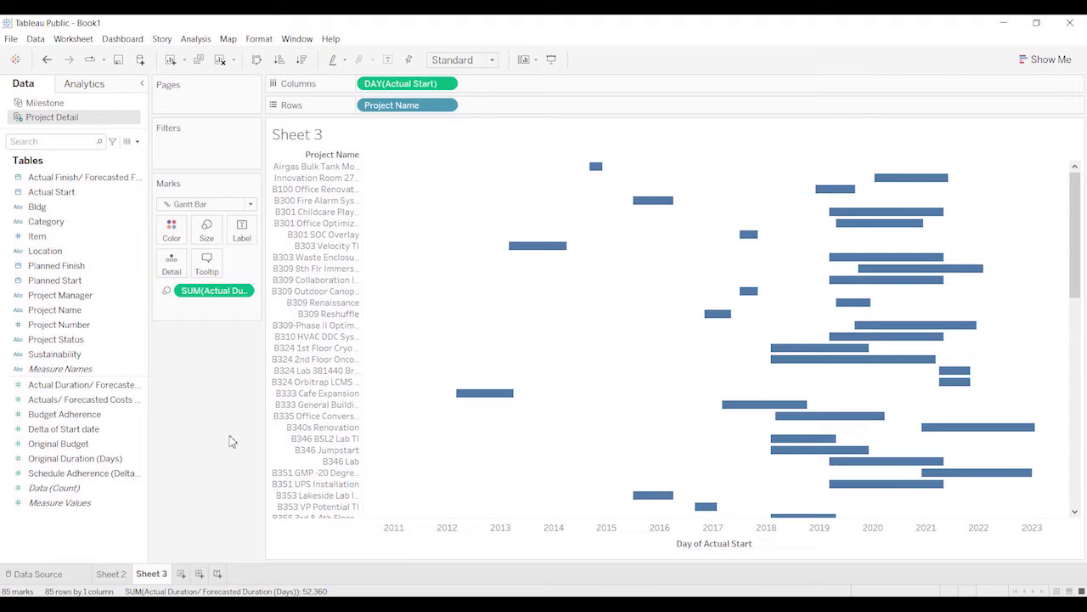
mouse_move(457, 406)
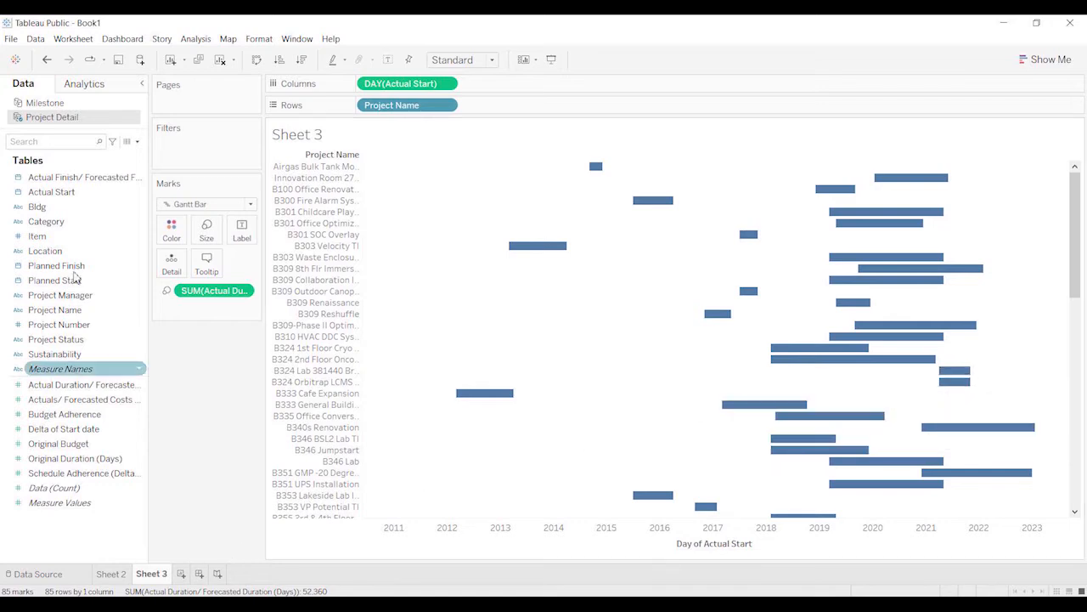
- Try to blend in the Milestone data source by adding its Date before Actual Start on Columns and linking on Item
click(39, 103)
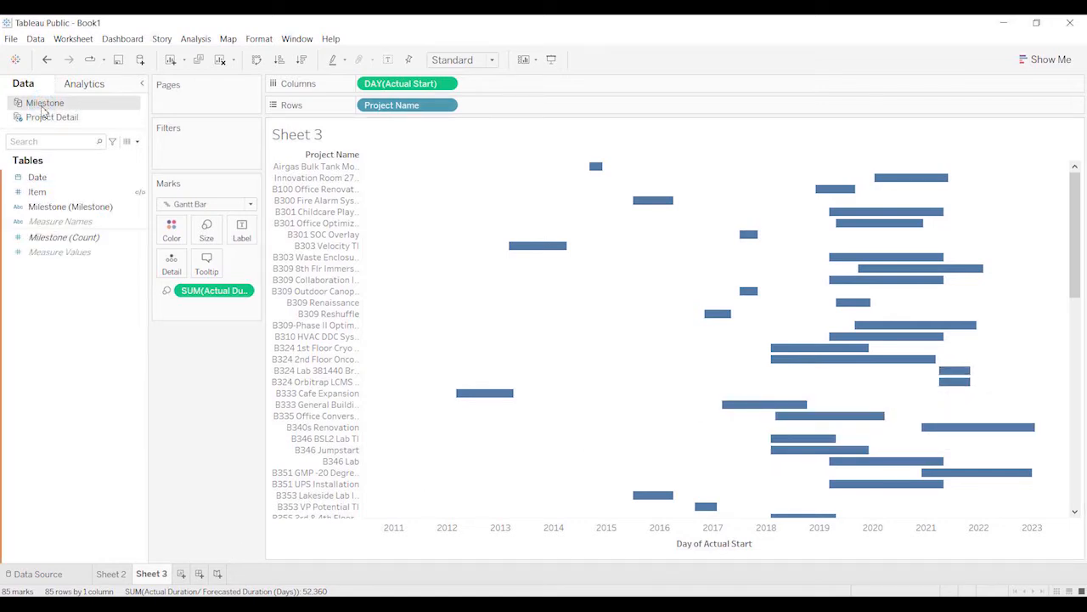
drag(38, 178, 494, 96)
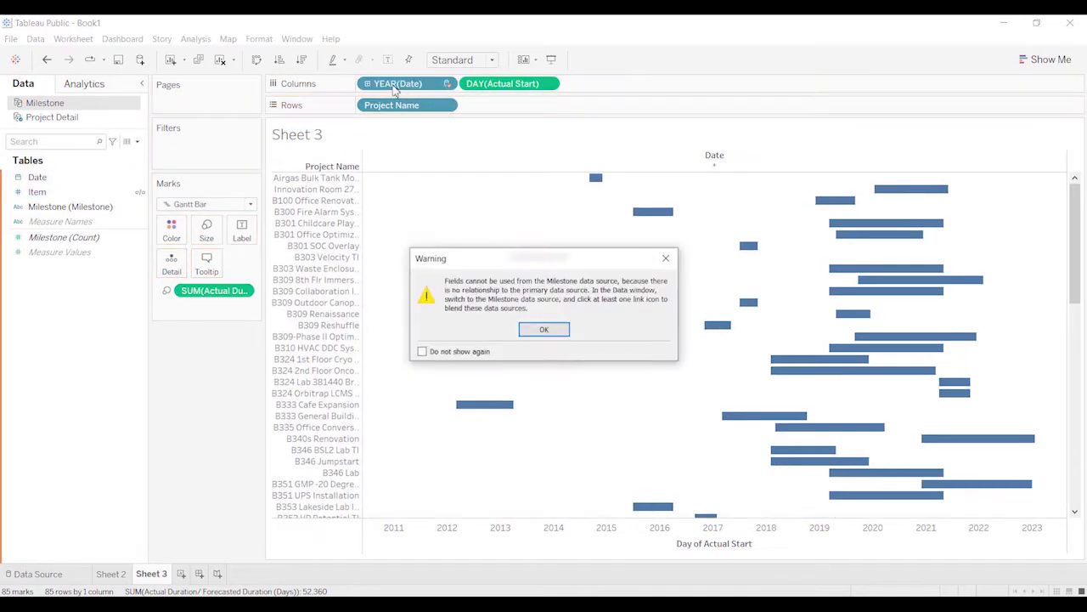
click(548, 330)
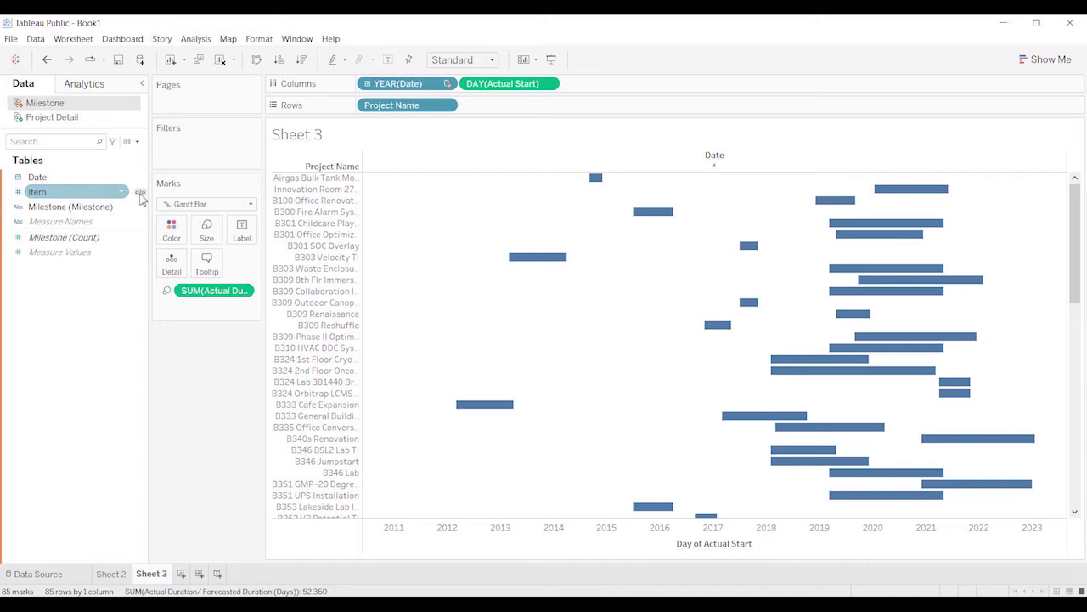
click(140, 194)
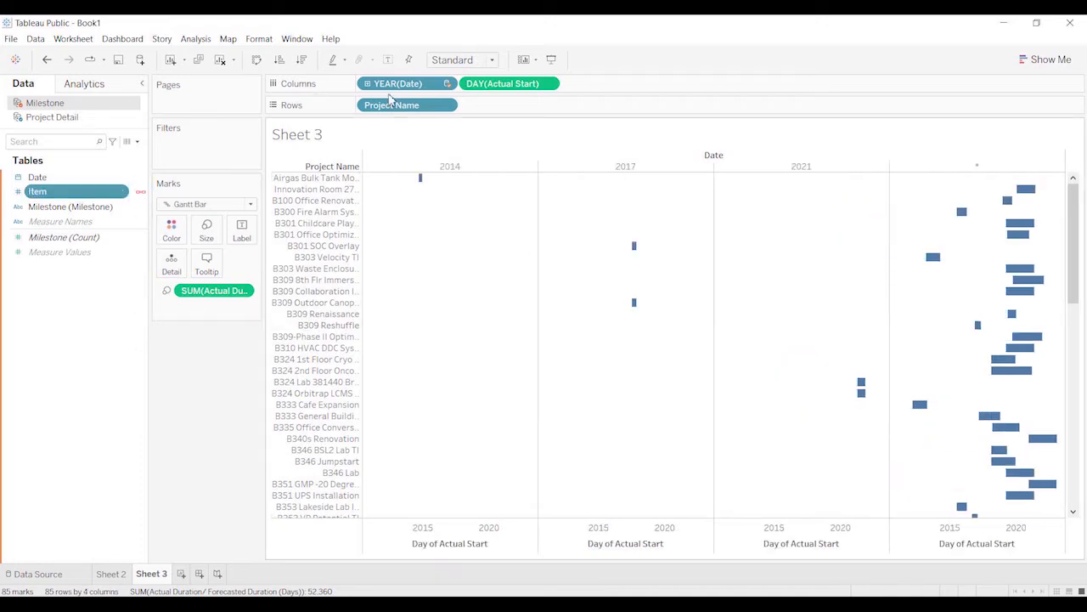
- Convert the Milestone Date field on Columns to a continuous Day value
click(446, 85)
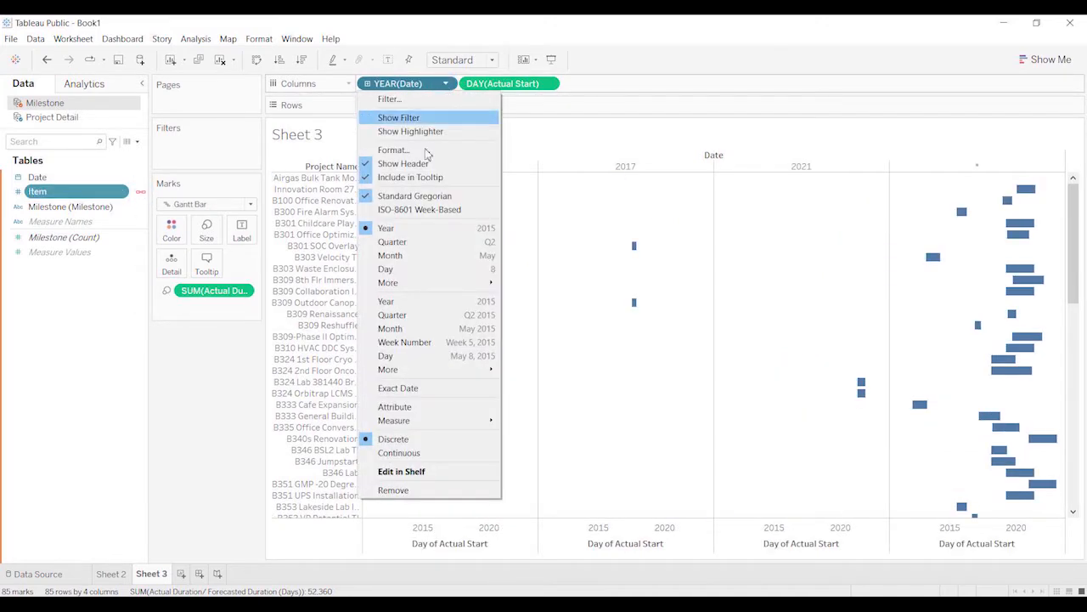
click(401, 352)
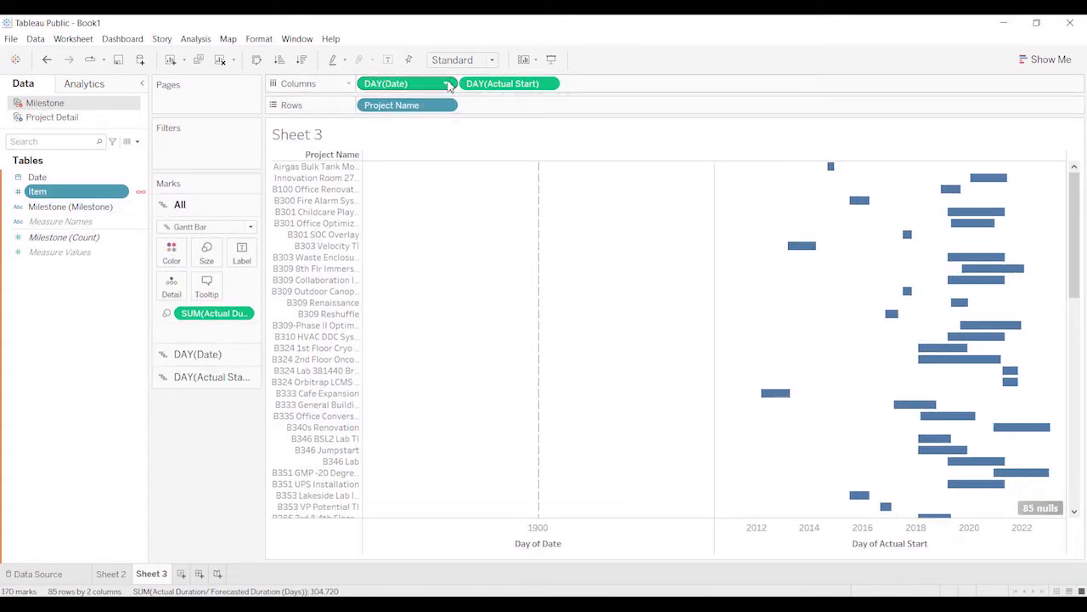
drag(445, 85, 167, 306)
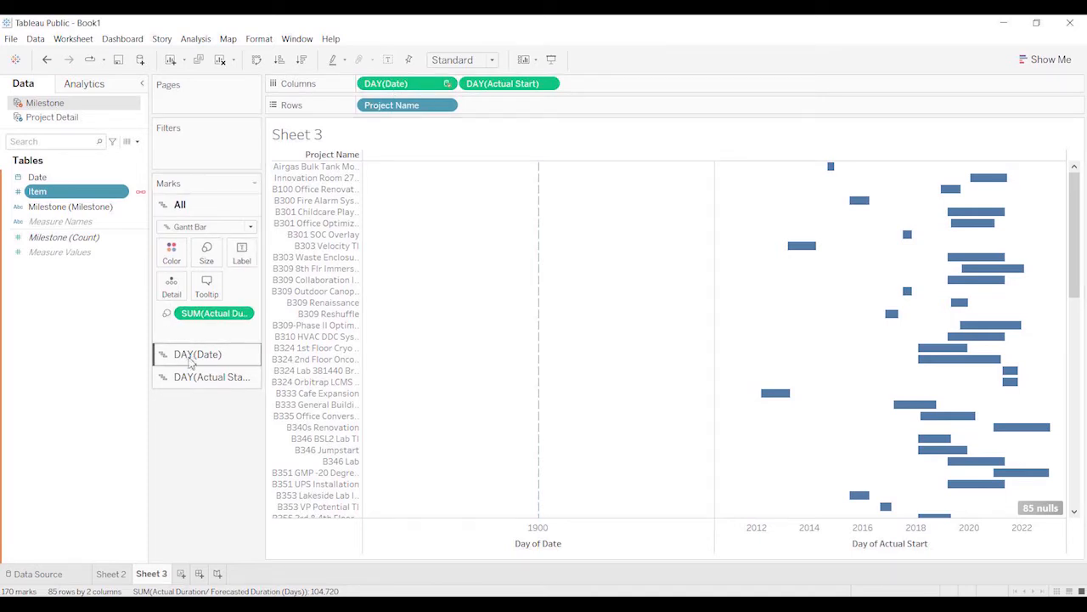
- Change the DAY(Date) marks to Shape and remove the Actual Duration sizing from them
click(199, 357)
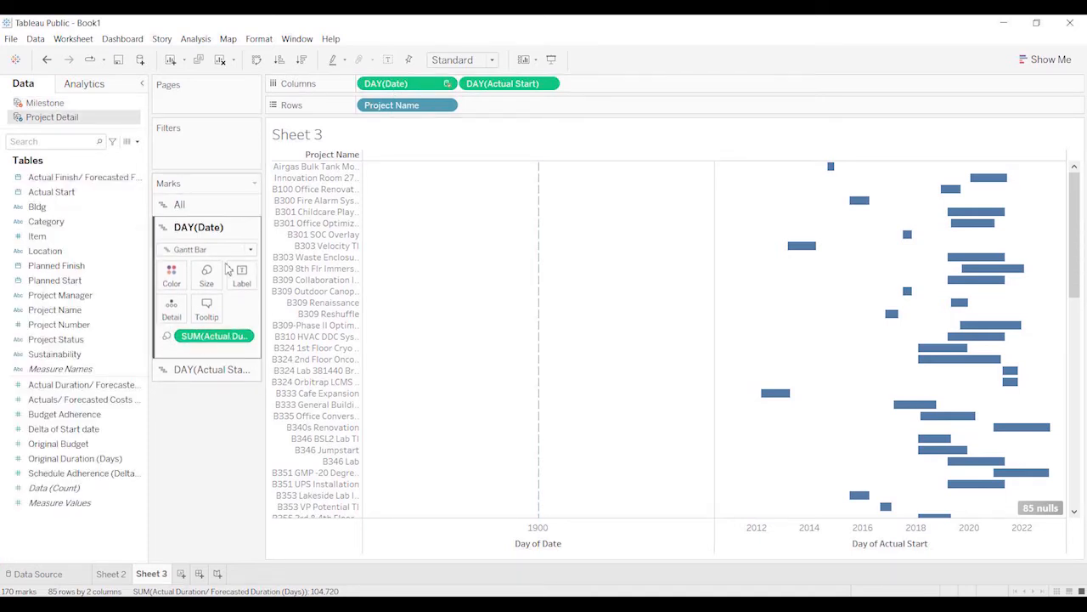
click(250, 250)
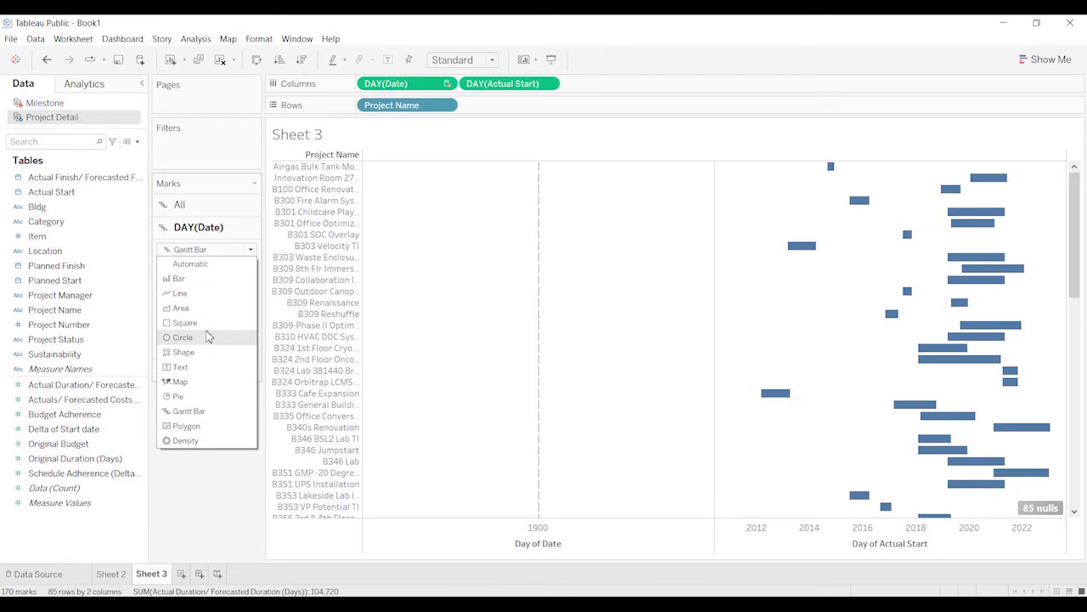
key(Escape)
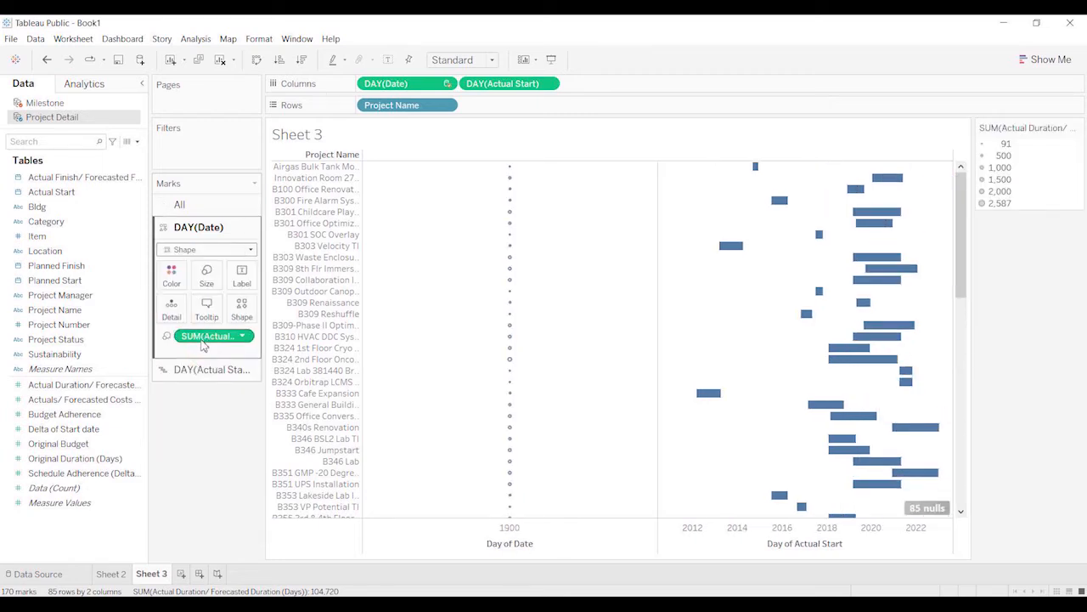
drag(202, 345, 173, 473)
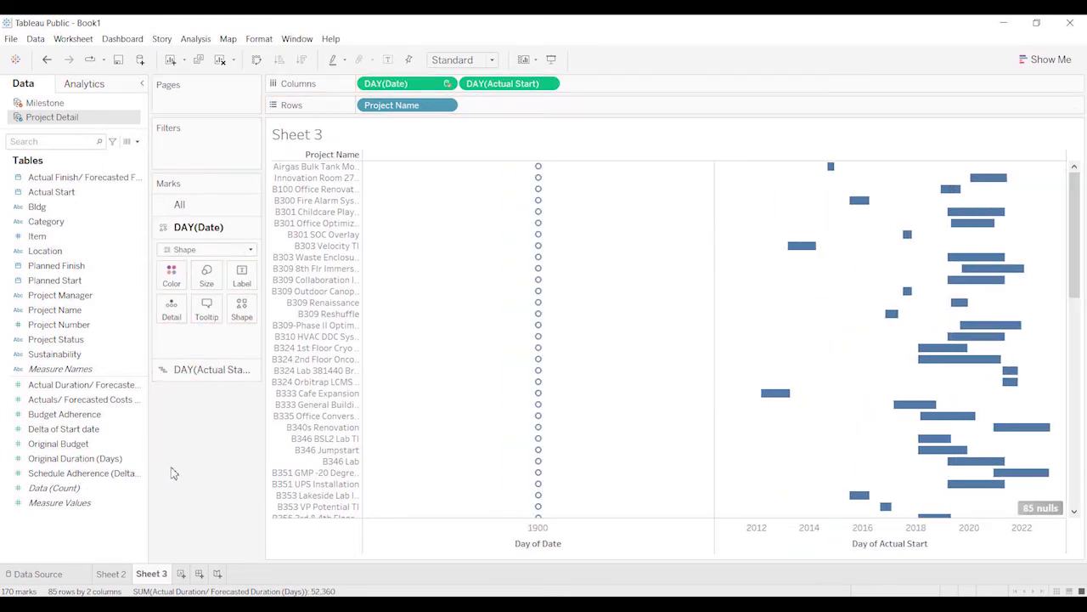
- Combine the Date and Actual Start axes into a dual axis and synchronize them
right_click(846, 545)
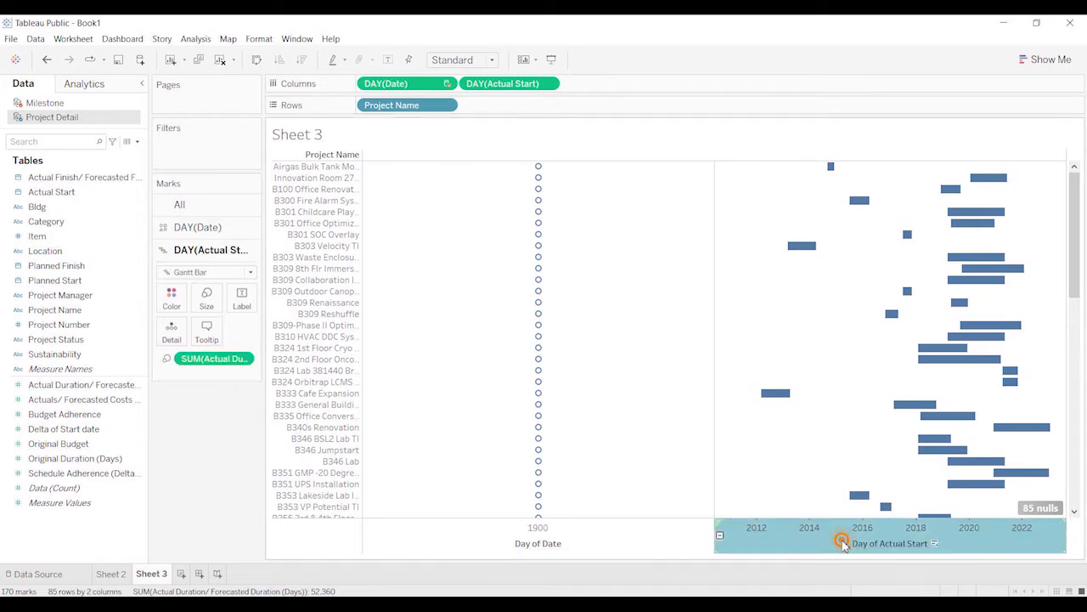
click(880, 467)
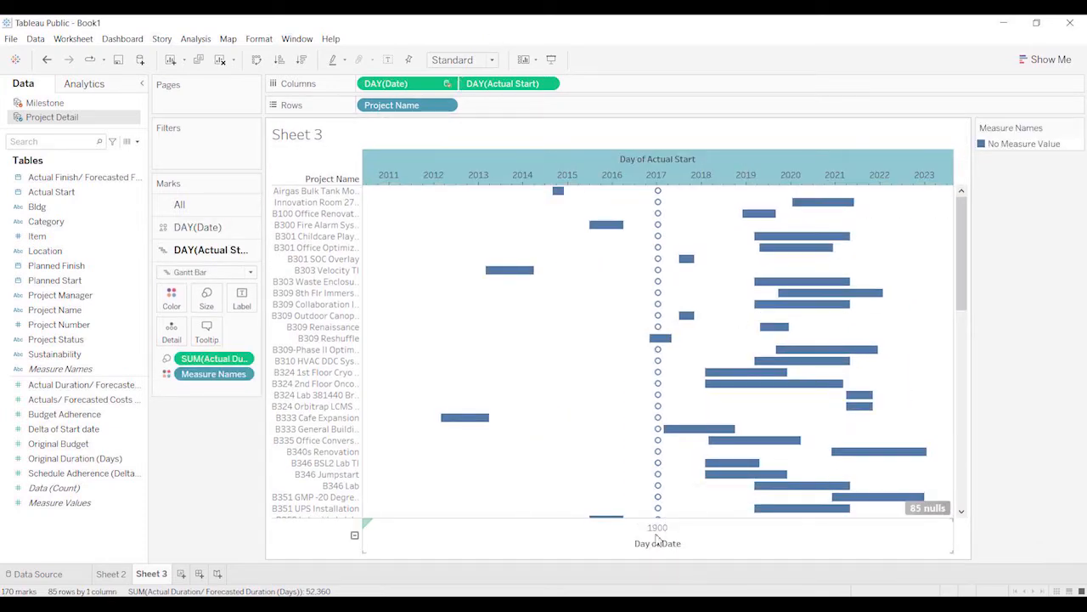
right_click(656, 540)
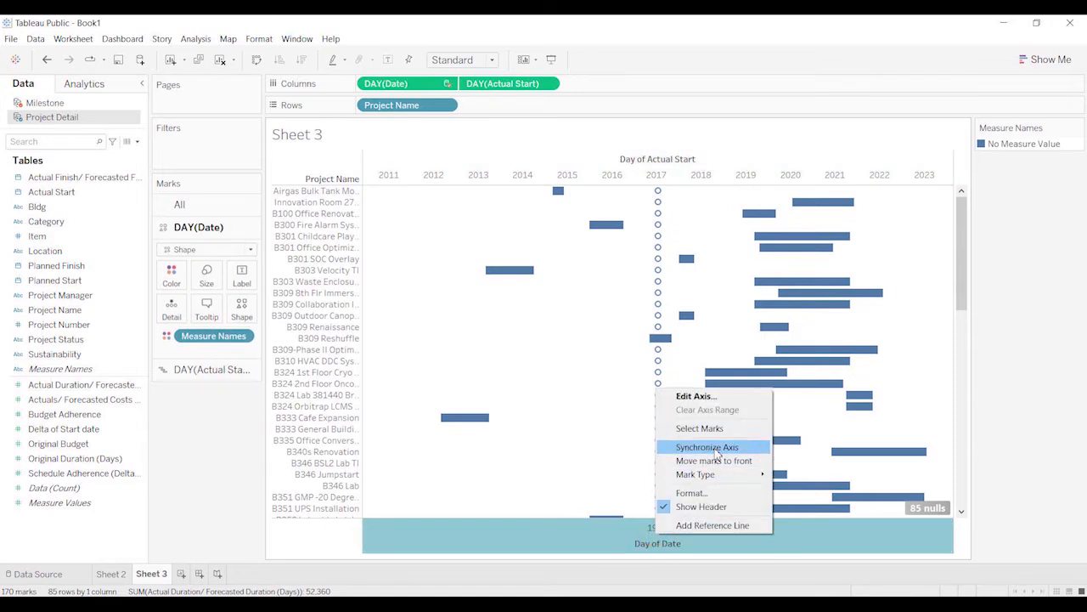
click(714, 450)
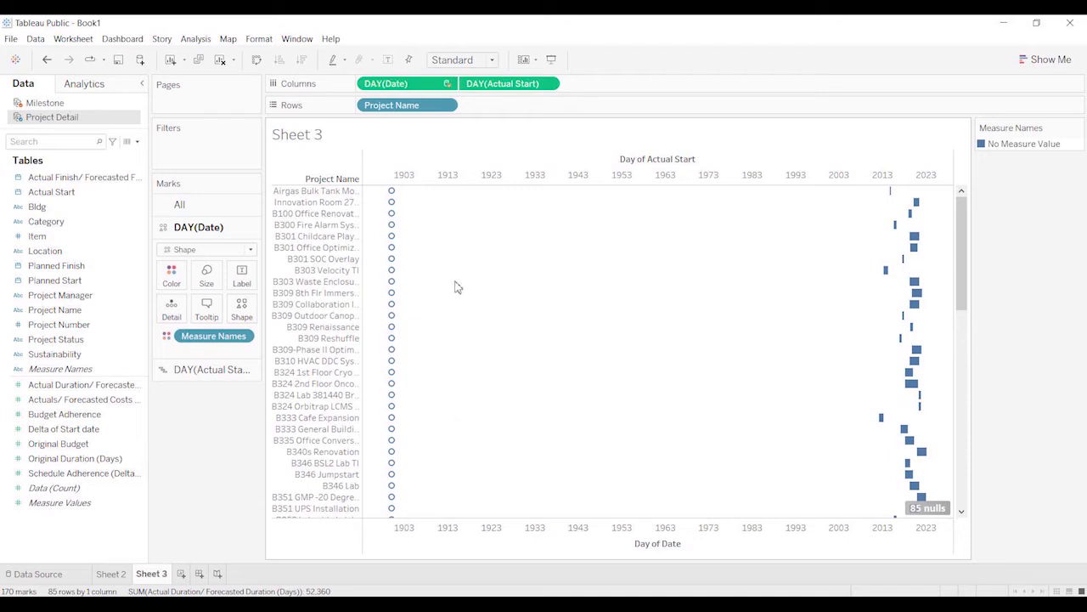
mouse_move(394, 236)
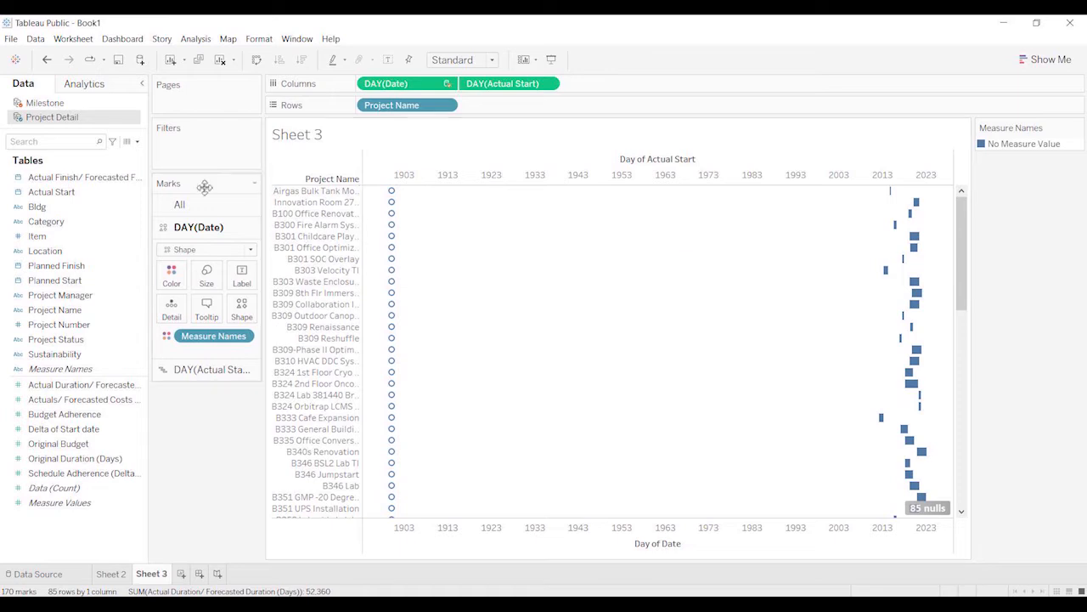
- Assign the Milestone field from the Milestone data source to Shape on the DAY(Date) marks
click(38, 103)
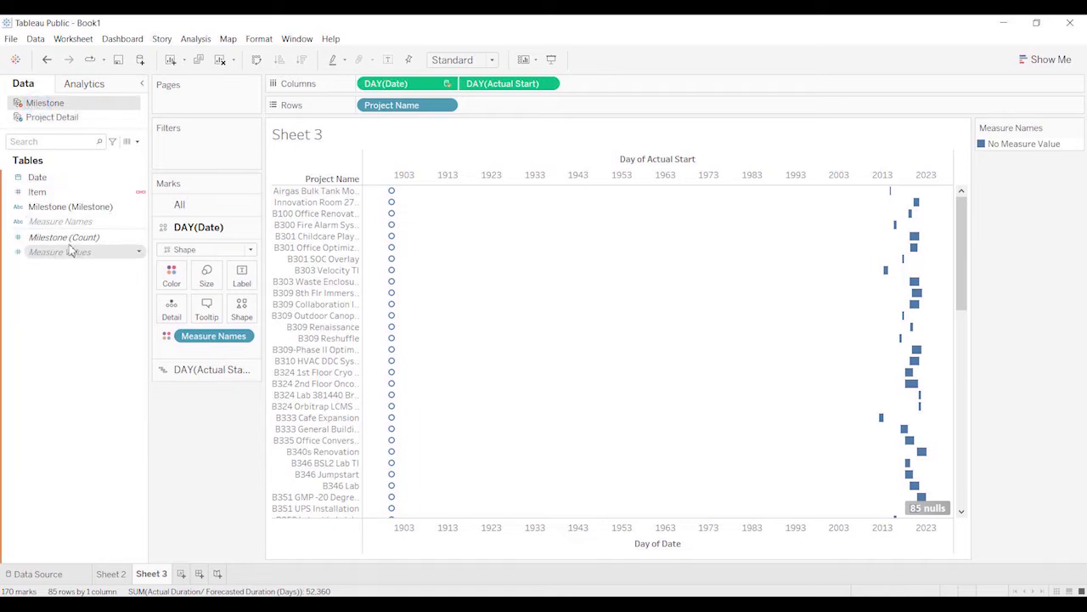
drag(68, 207, 241, 325)
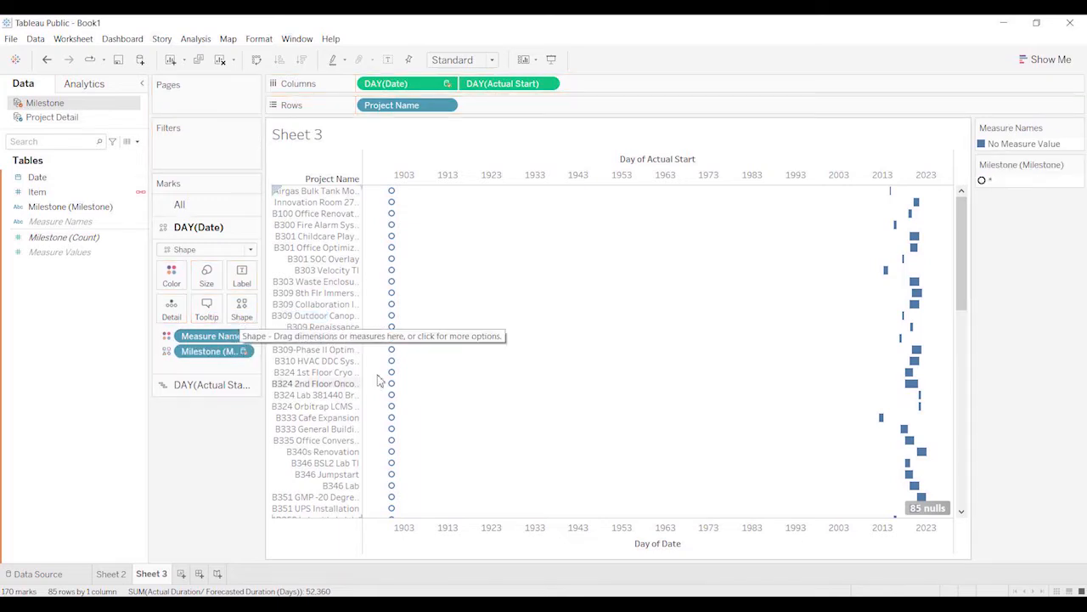
mouse_move(397, 205)
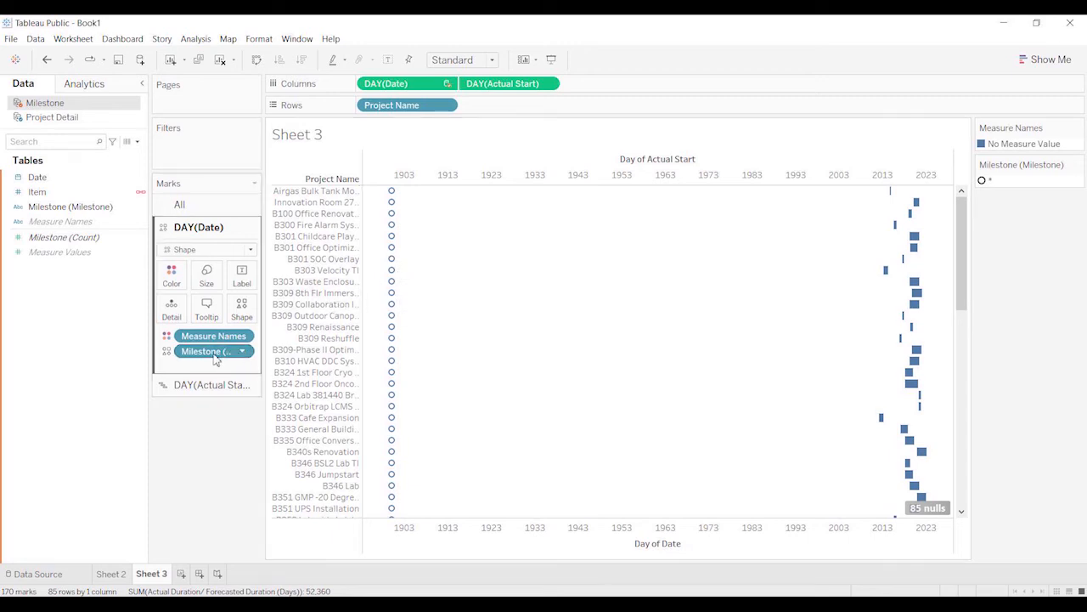
- Remove the Milestone shape field and the blended Date from the view, and unlink Item in the Milestone data source
drag(215, 360, 207, 449)
drag(215, 351, 213, 467)
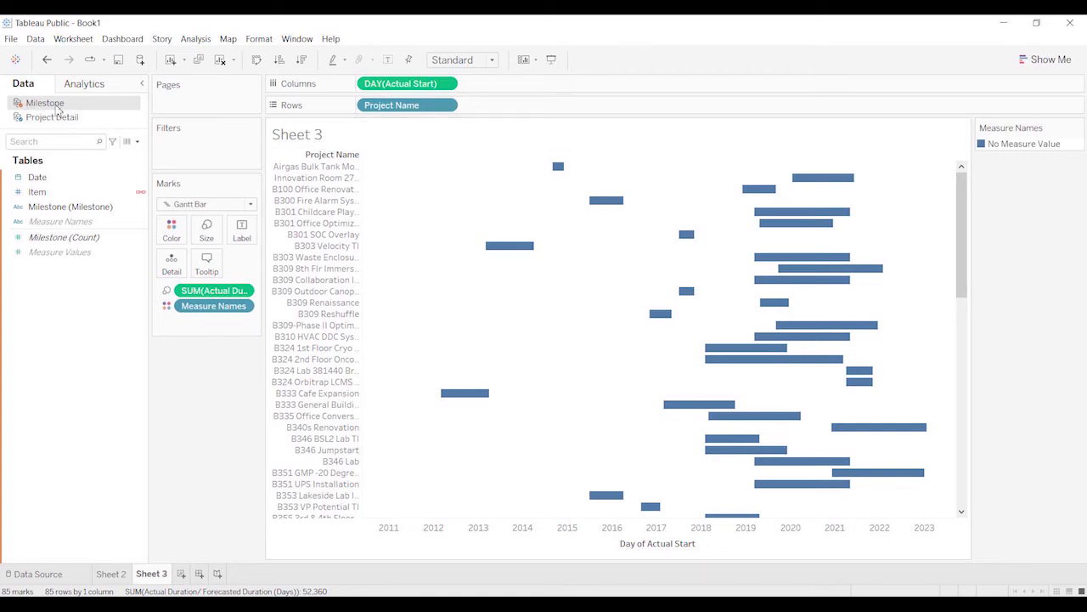
click(119, 192)
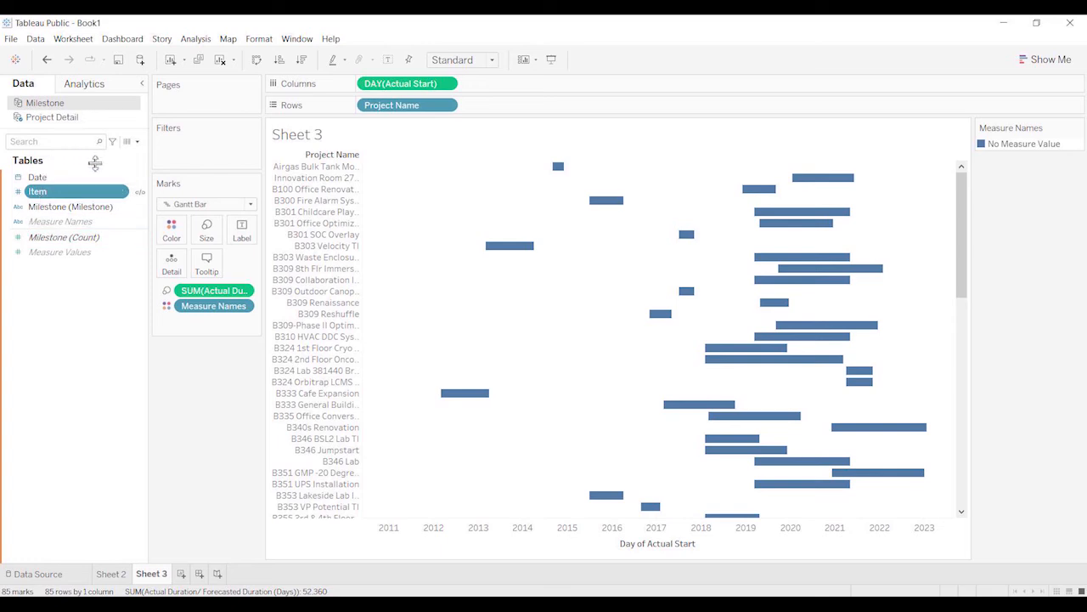
- Add the Milestone table to the Project Detail data source, related to the Data table on Item
click(62, 119)
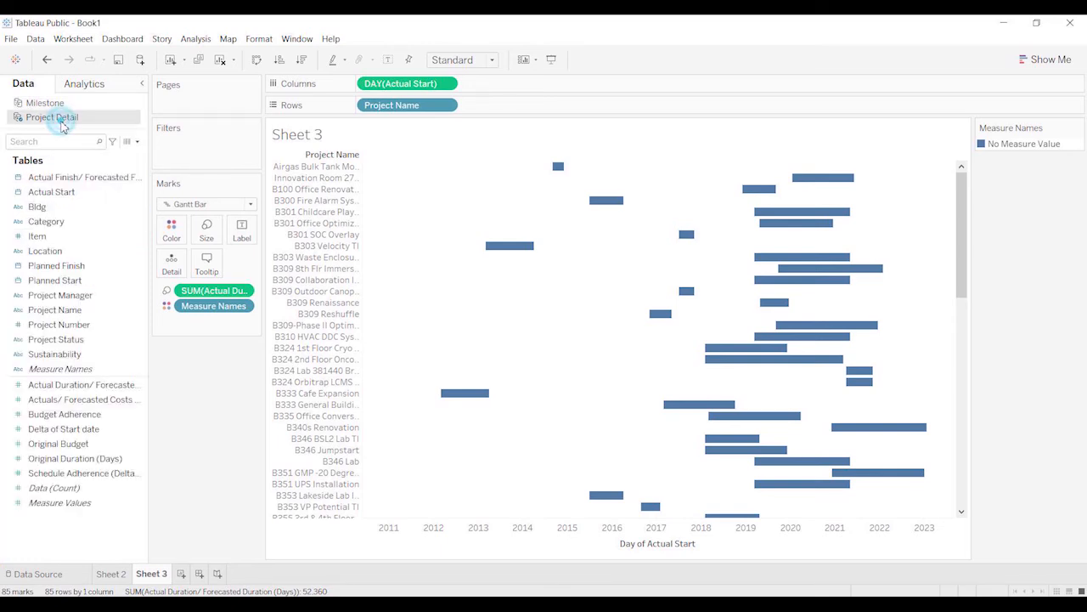
click(38, 575)
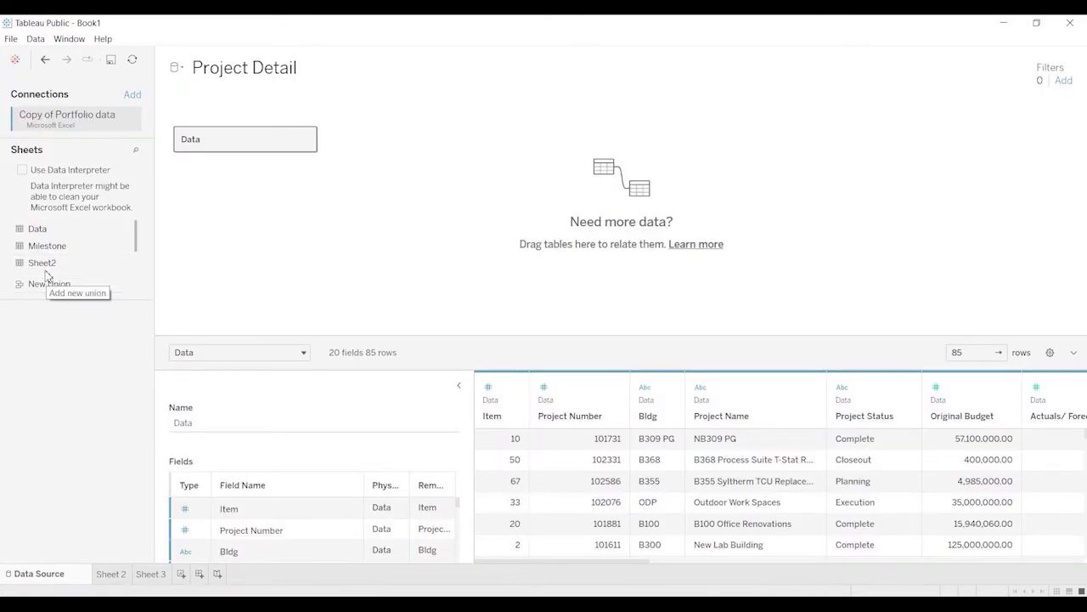
drag(50, 253, 445, 148)
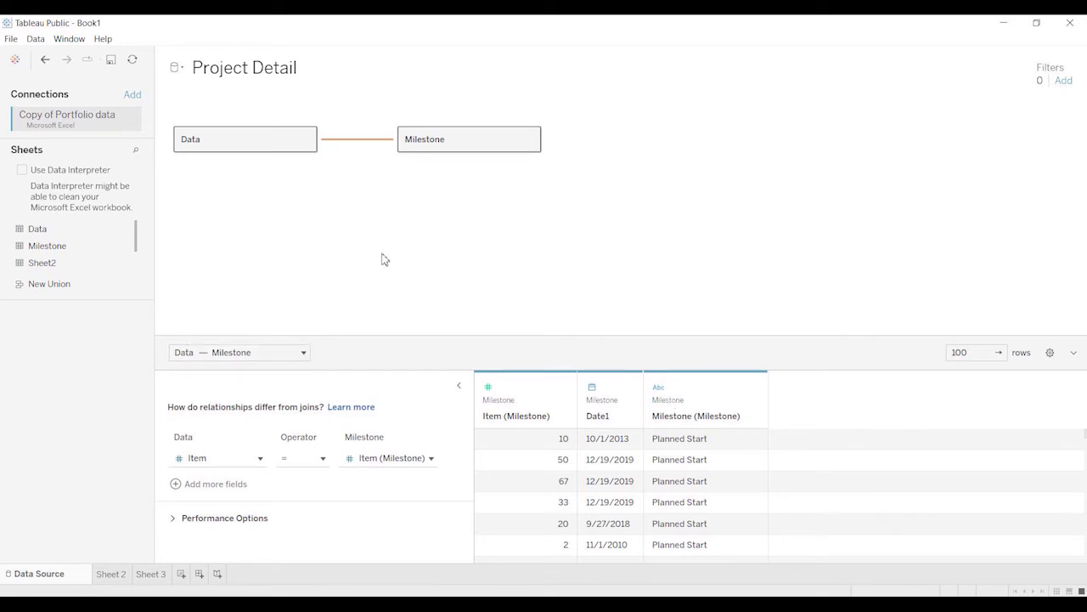
- Add Date1 from the Milestone table to Columns before DAY(Actual Start) on Sheet 3, as a continuous day value
click(150, 574)
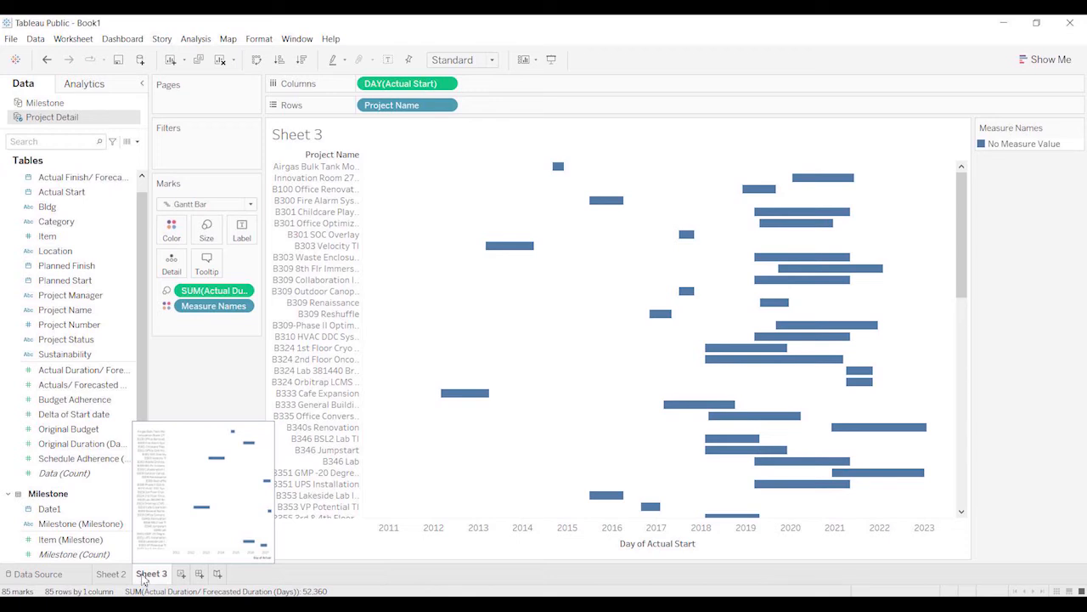
drag(141, 377, 144, 480)
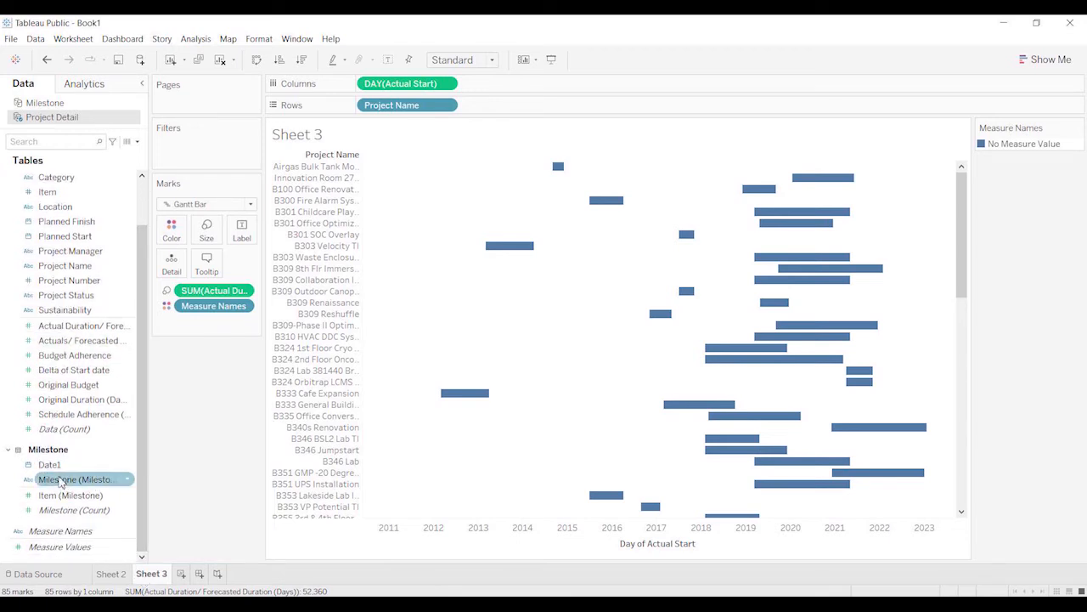
drag(53, 470, 367, 90)
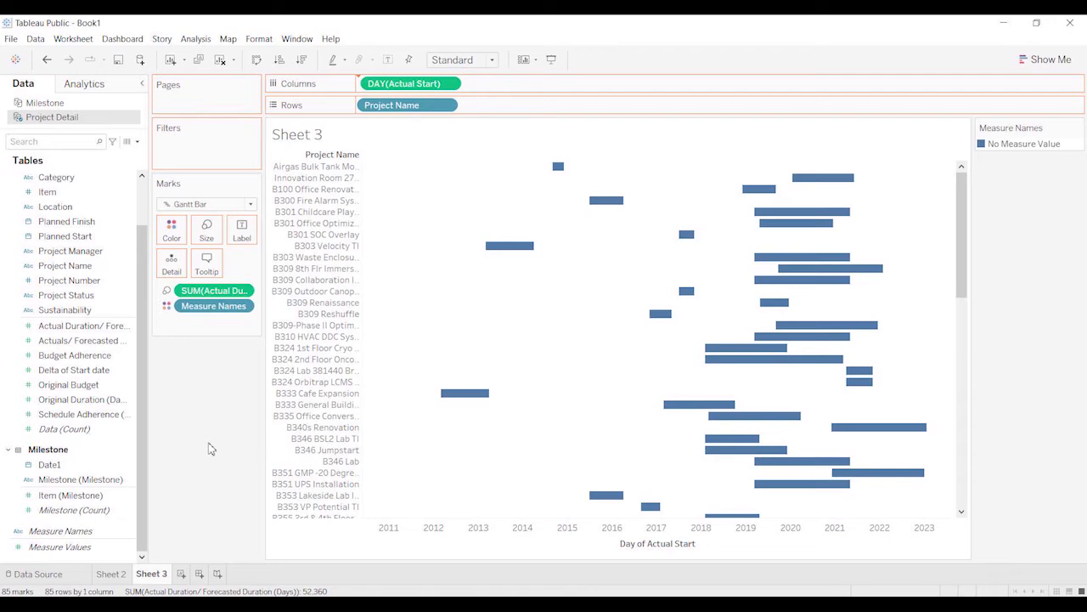
drag(374, 88, 378, 88)
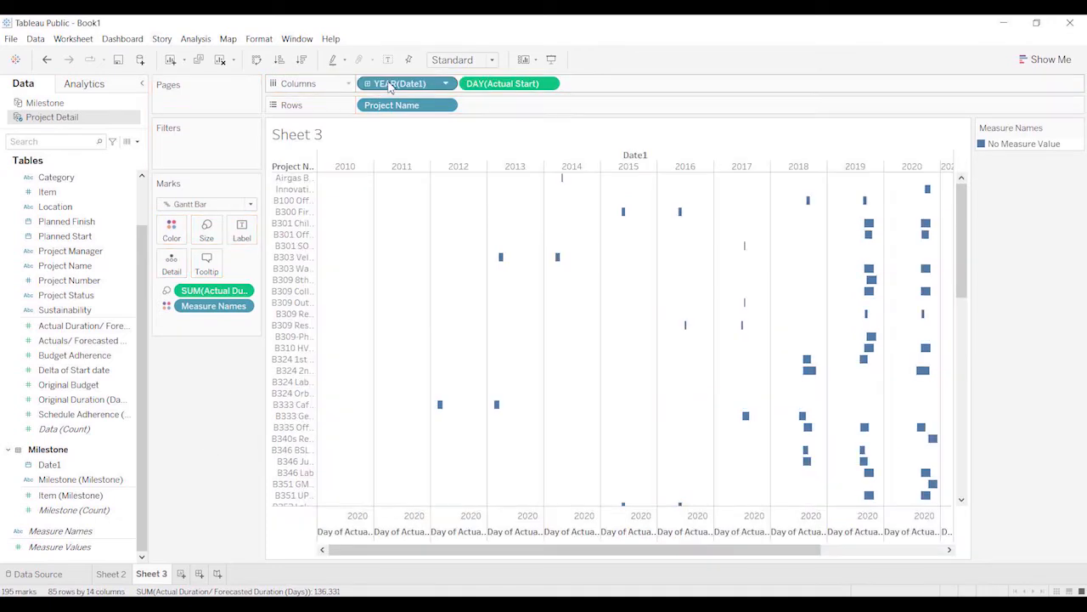
click(446, 84)
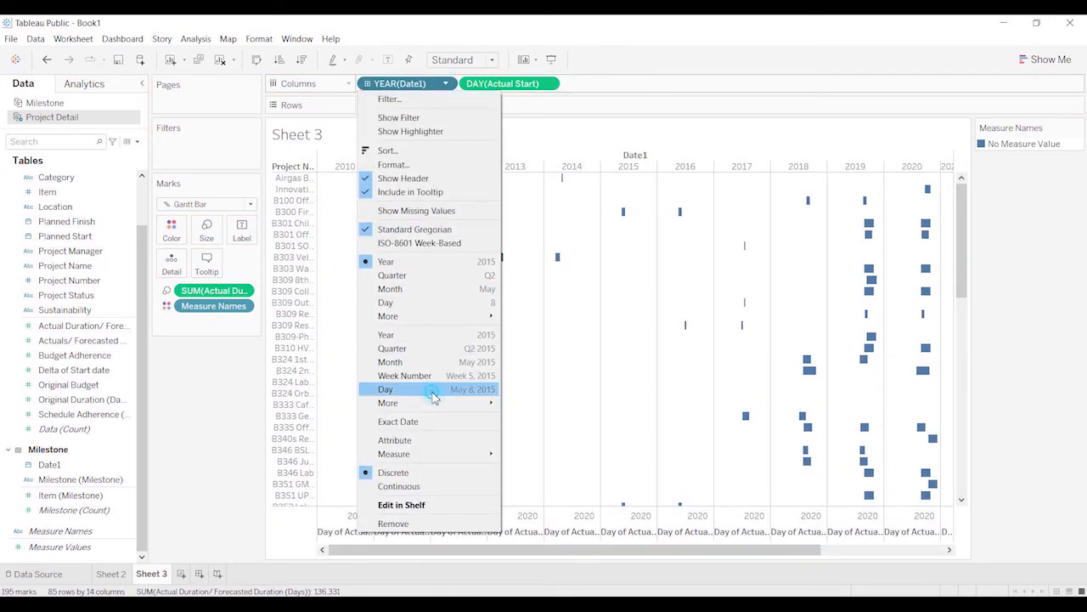
click(433, 387)
- Combine the Date1 and Actual Start axes into a dual axis and synchronize them
right_click(845, 544)
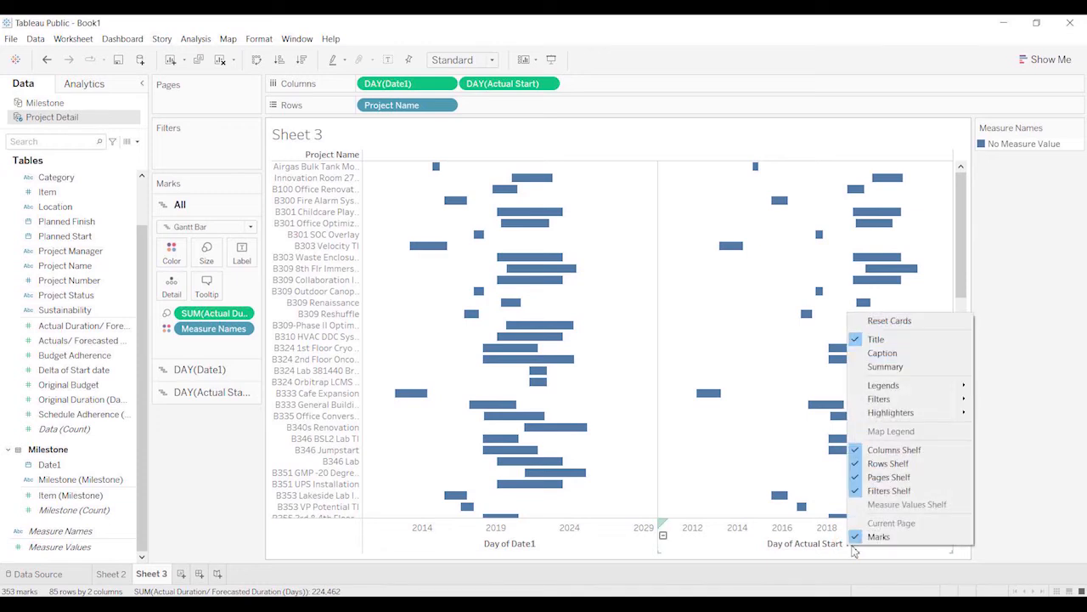
right_click(775, 550)
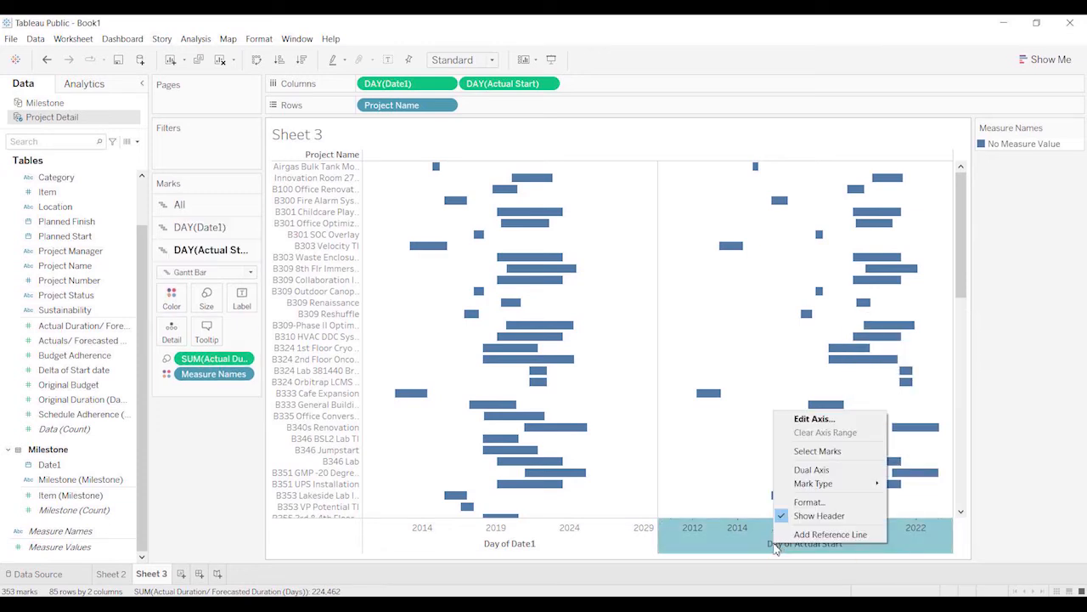
click(807, 470)
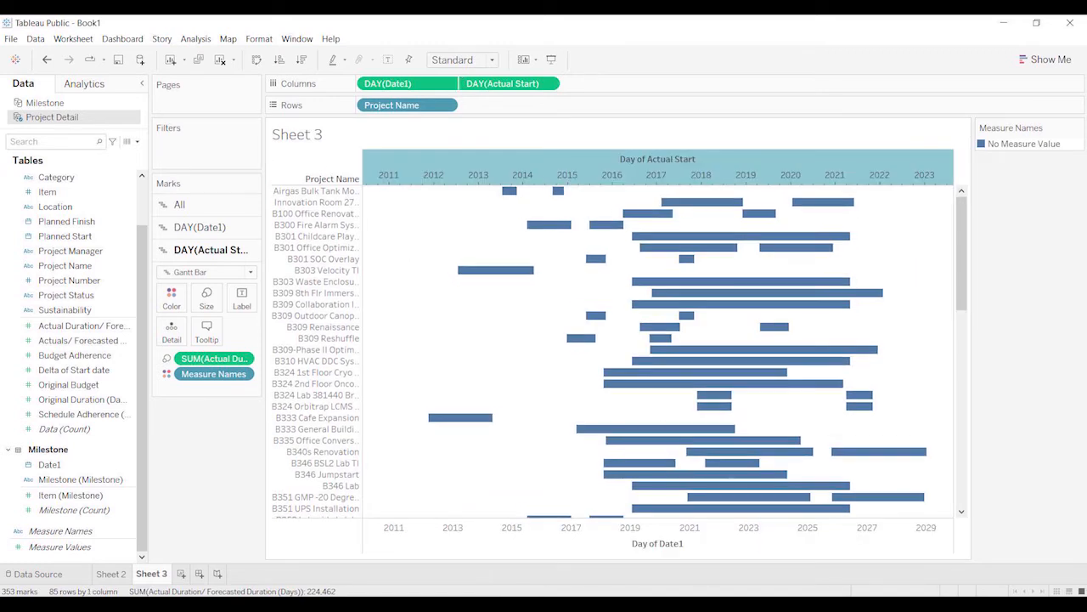
right_click(573, 542)
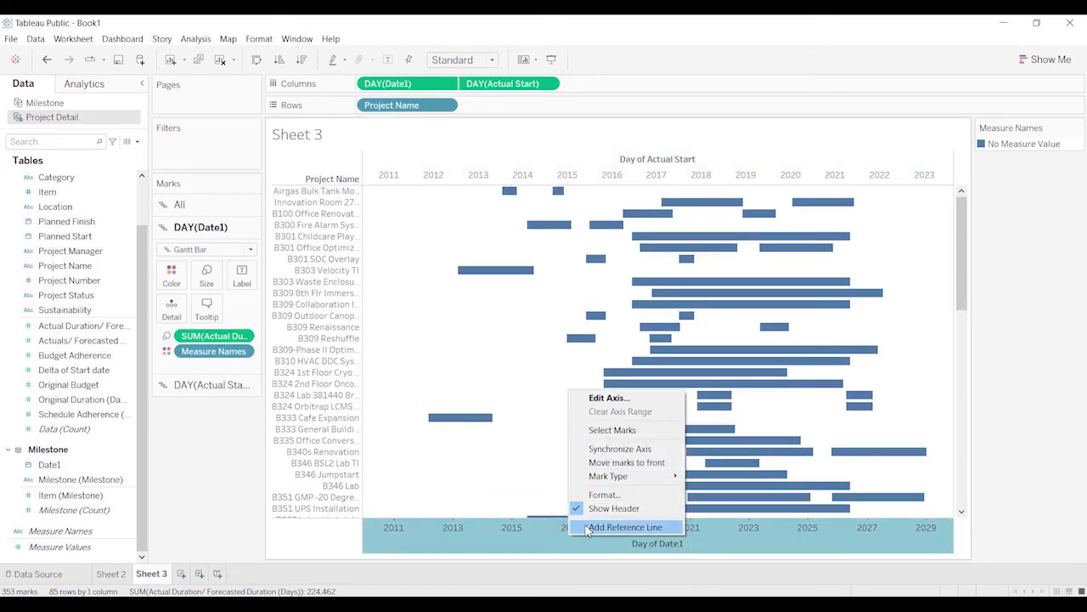
click(625, 448)
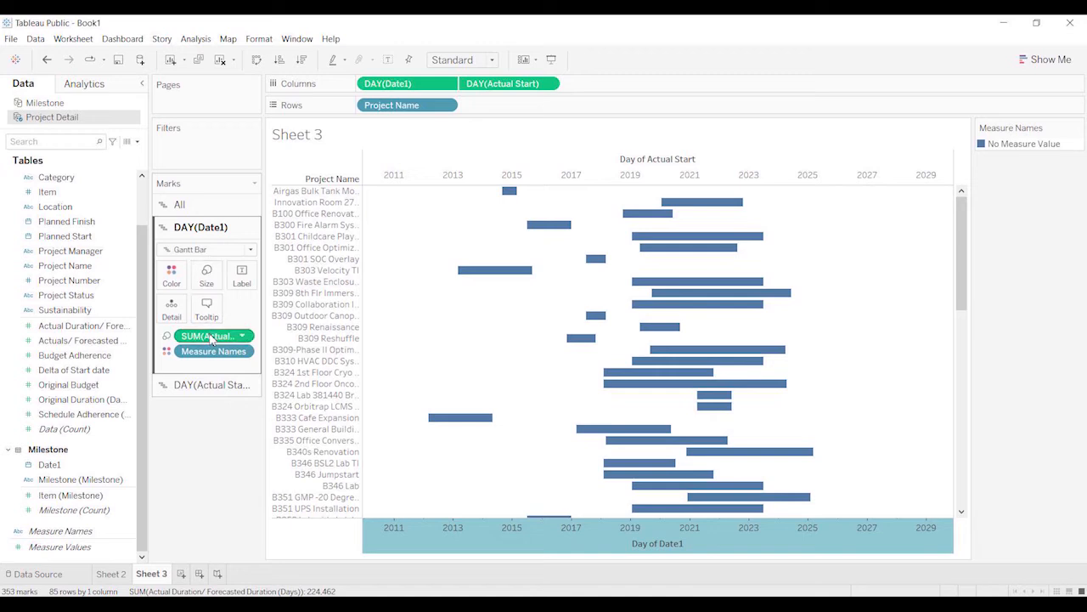
- Remove the duration size field from the DAY(Date1) marks and turn them into shapes assigned by Milestone (Milestone)
drag(211, 336, 212, 446)
click(250, 250)
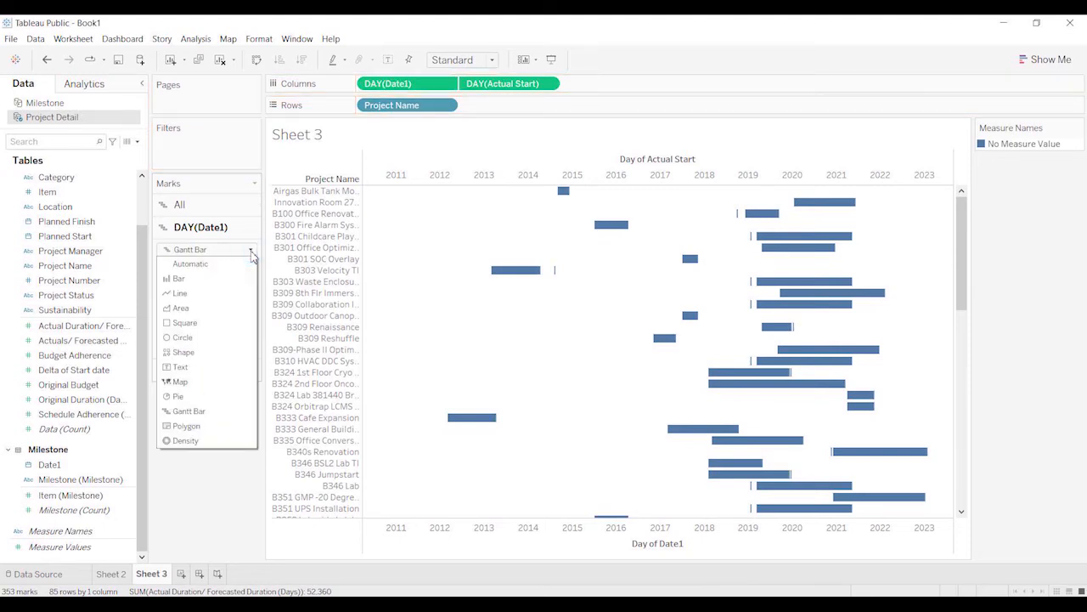
click(210, 360)
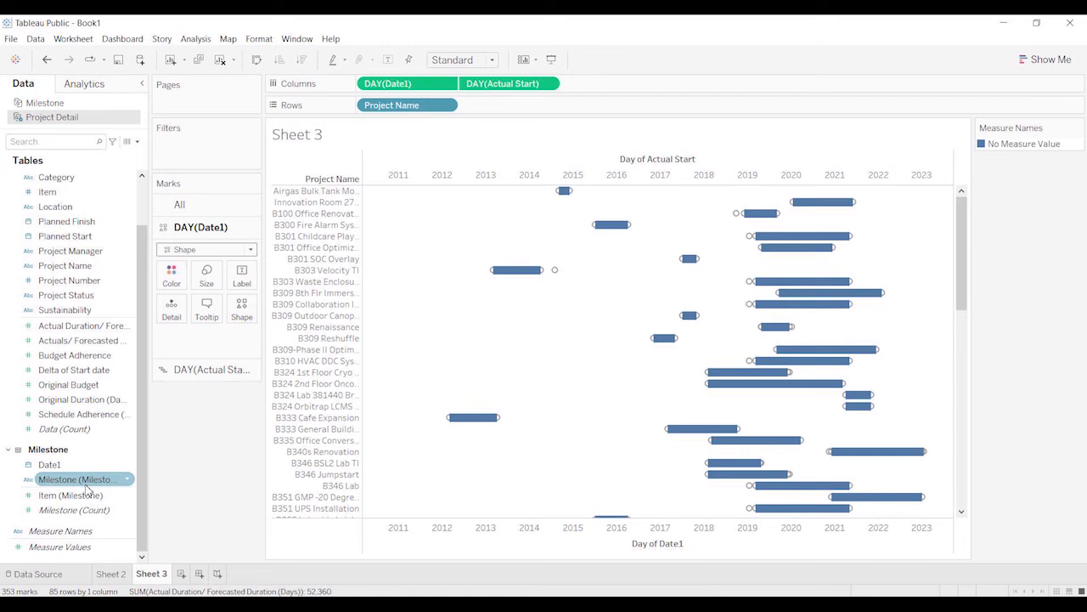
drag(86, 490, 244, 331)
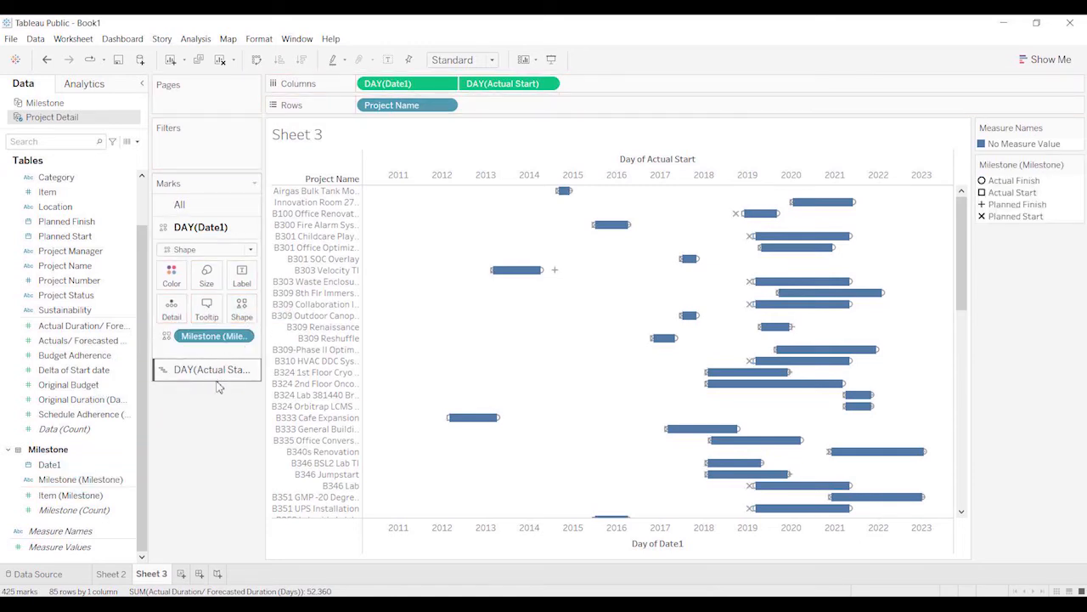
- Assign an outlined downward triangle to Planned Finish and an outlined upward triangle to Planned Start
click(241, 307)
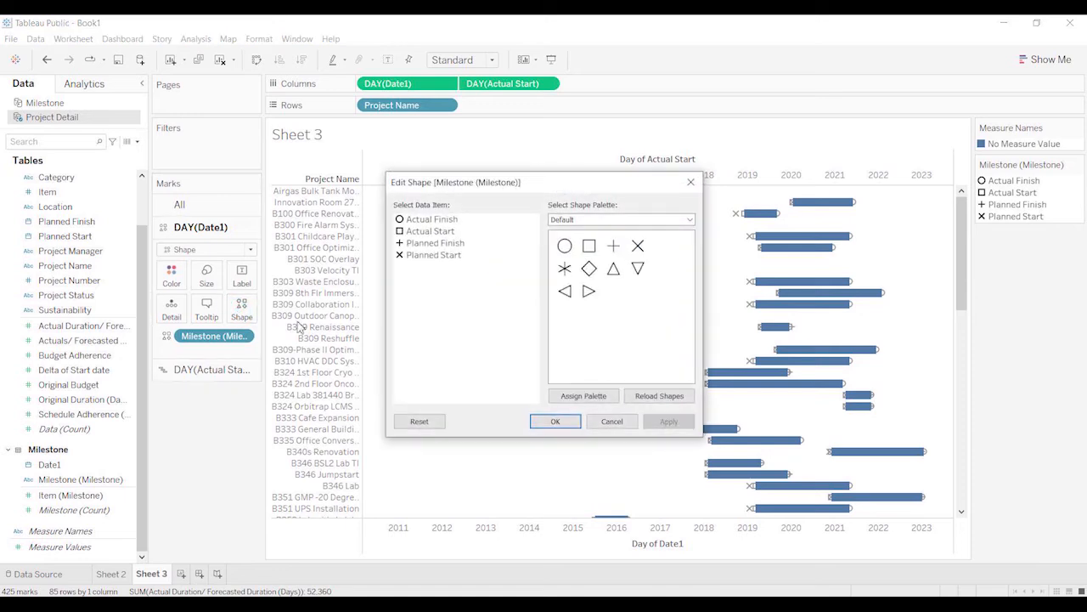
click(443, 244)
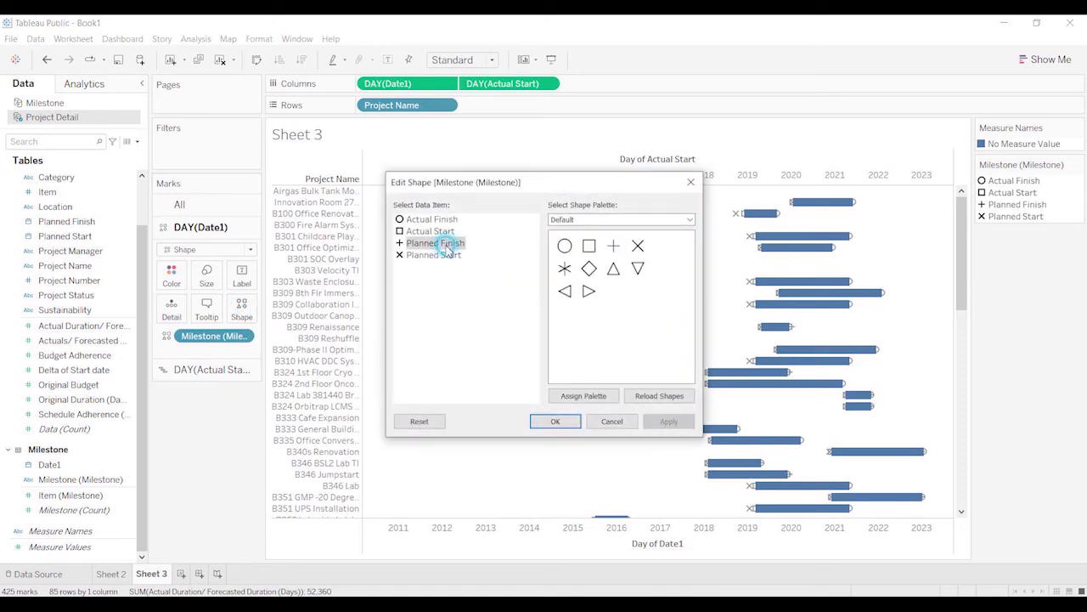
click(616, 277)
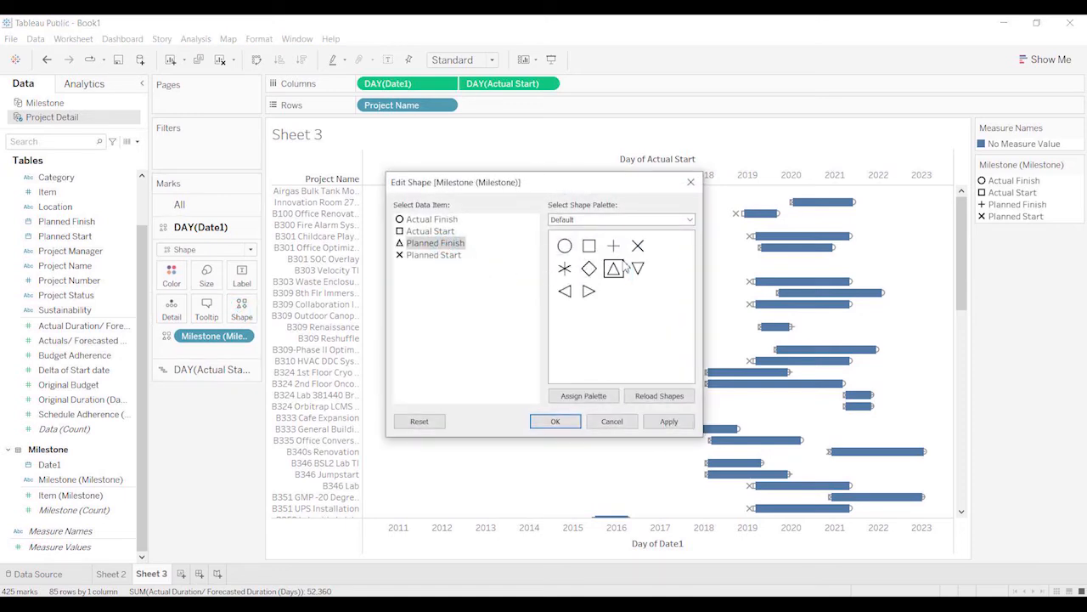
click(637, 268)
click(433, 254)
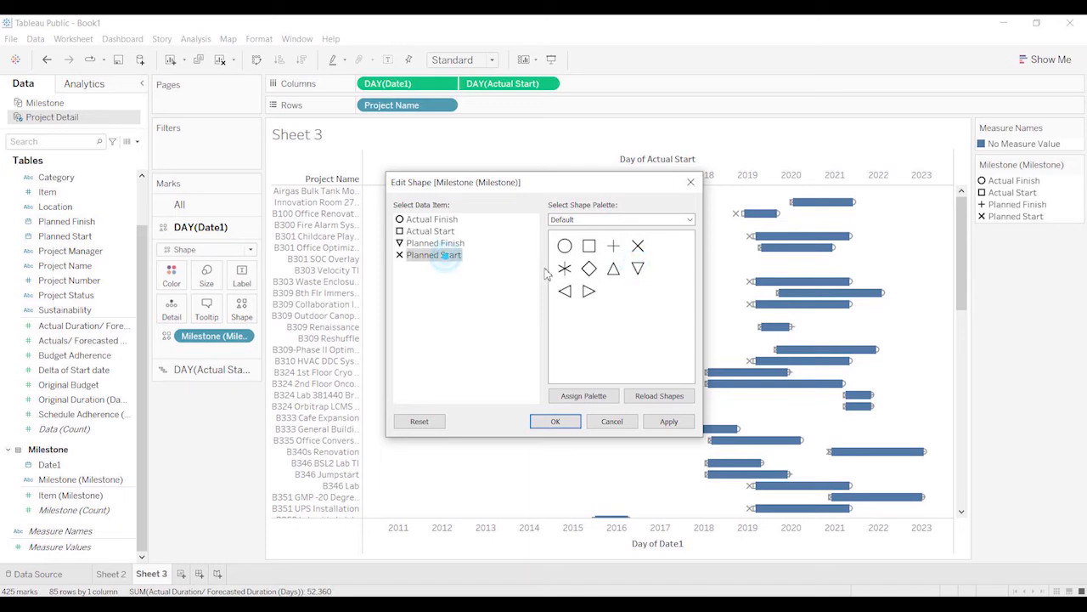
click(613, 269)
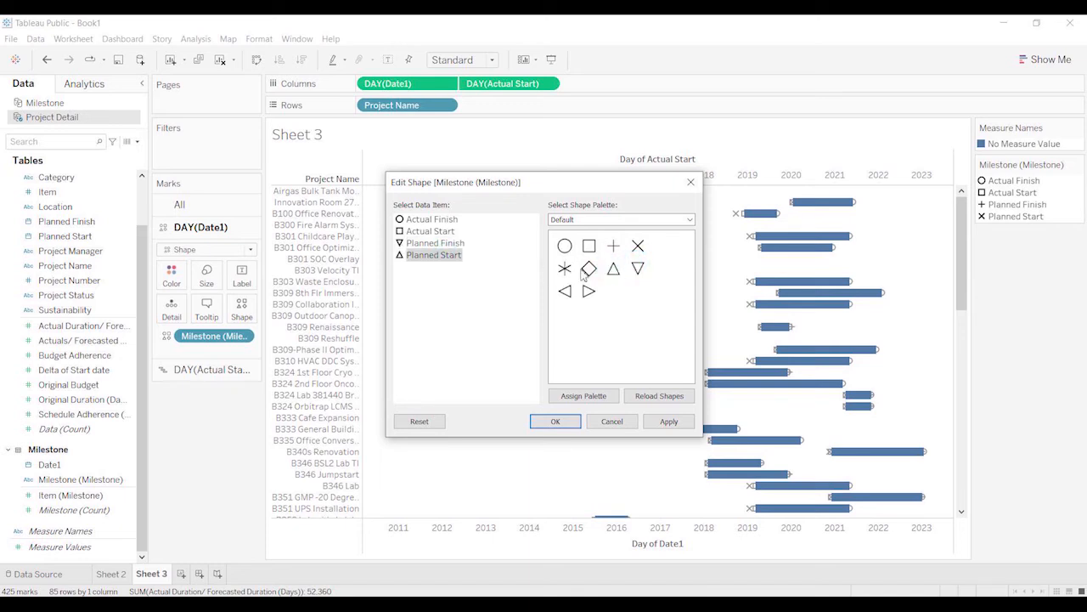
- Assign a downward triangle from the Filled palette to Actual Finish and a filled upward triangle to Actual Start, and apply the shapes
click(442, 219)
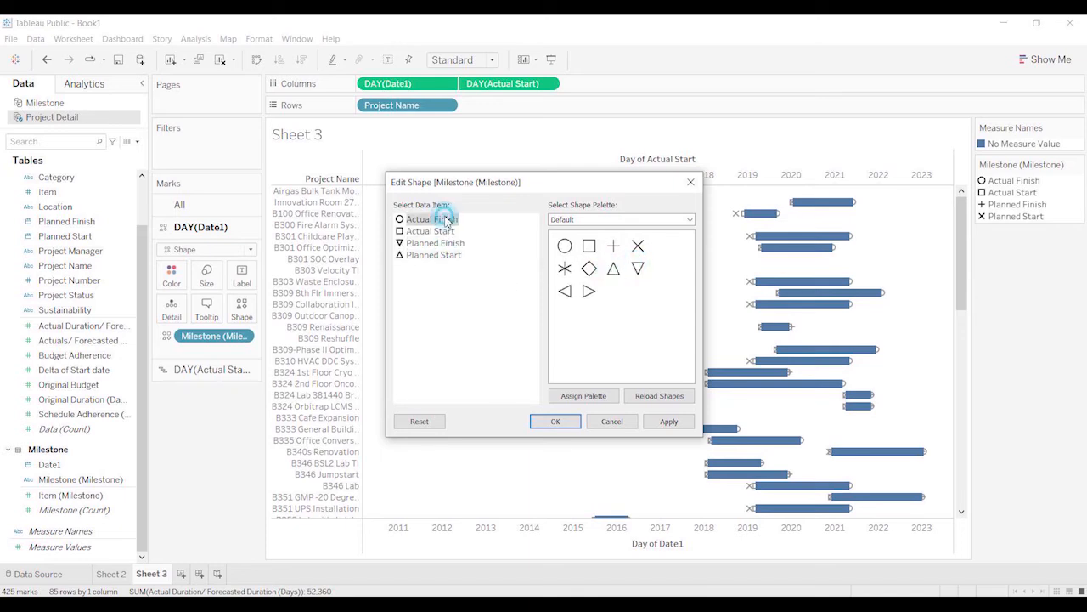
click(690, 220)
click(651, 238)
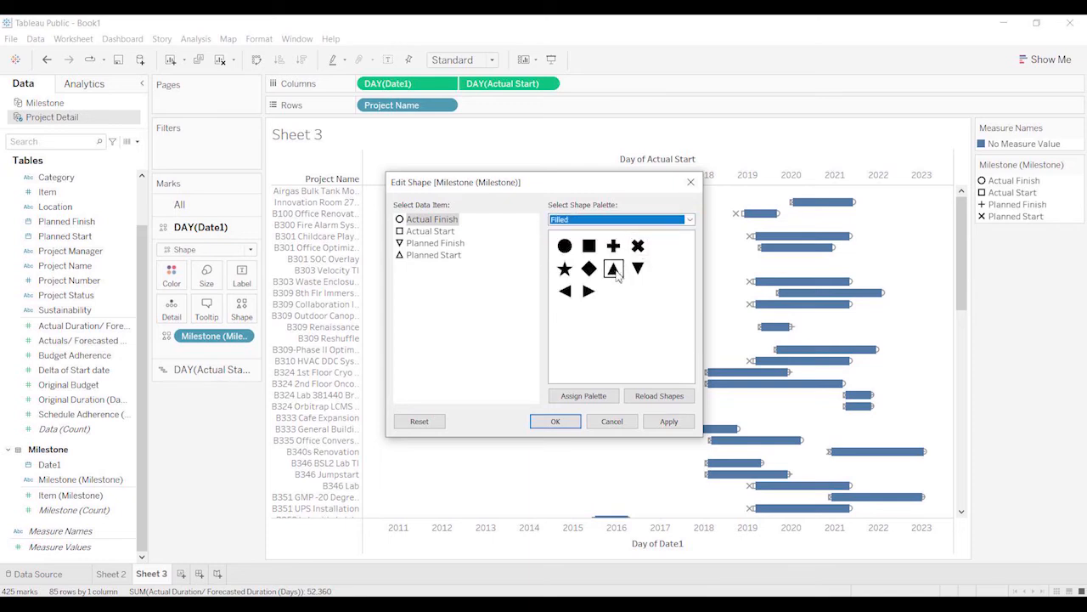
click(638, 269)
click(453, 232)
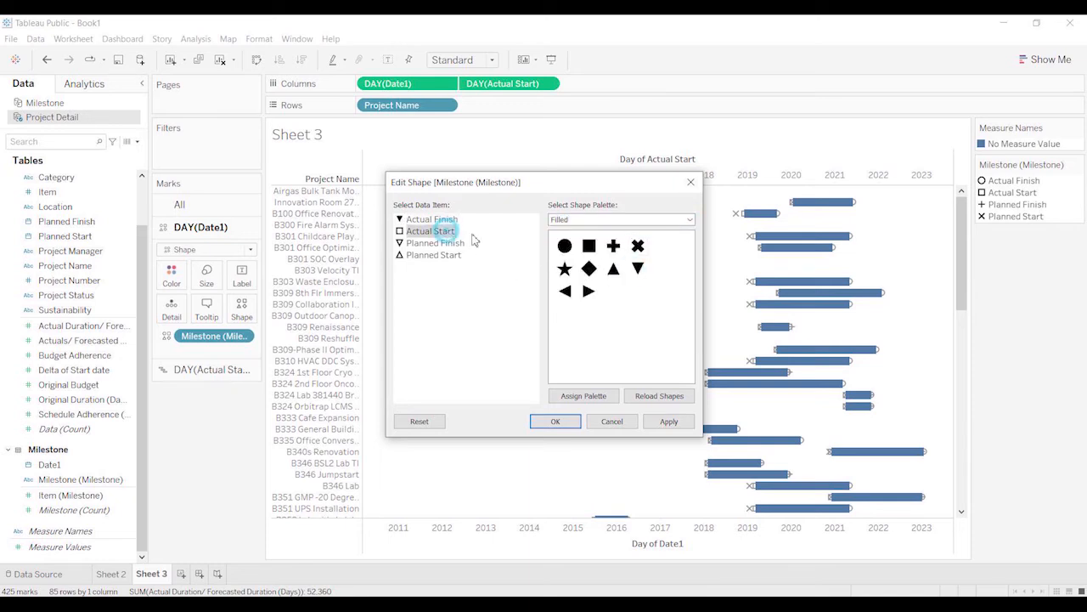
click(613, 269)
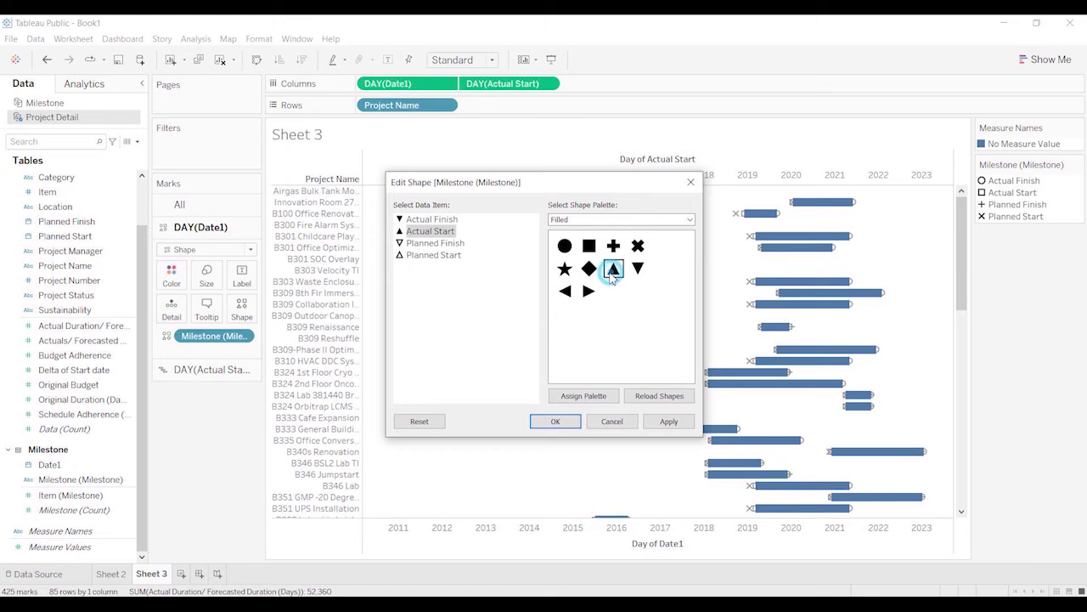
click(568, 421)
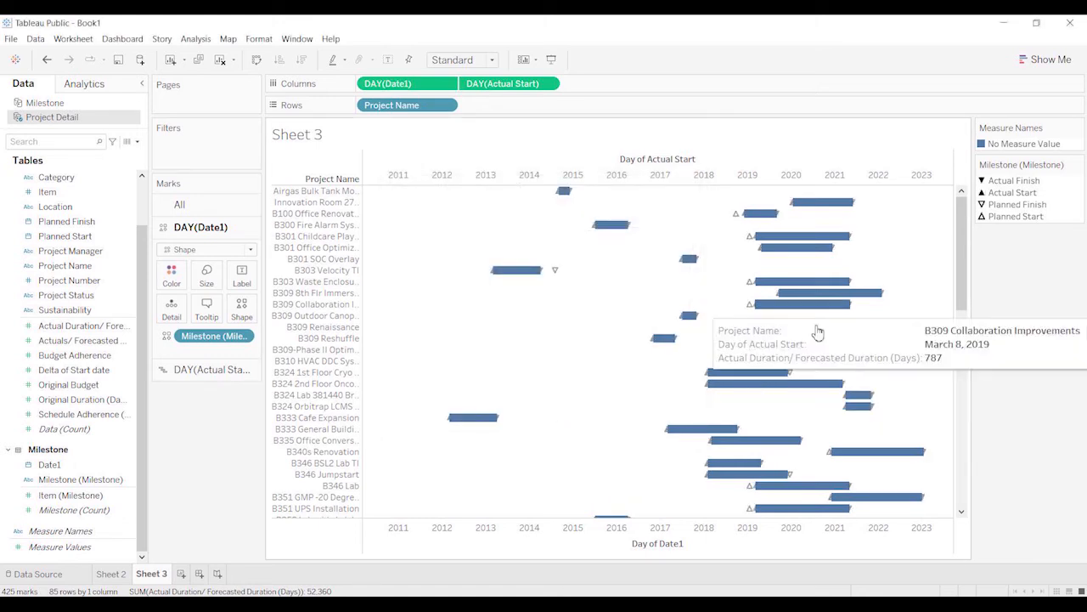
click(241, 308)
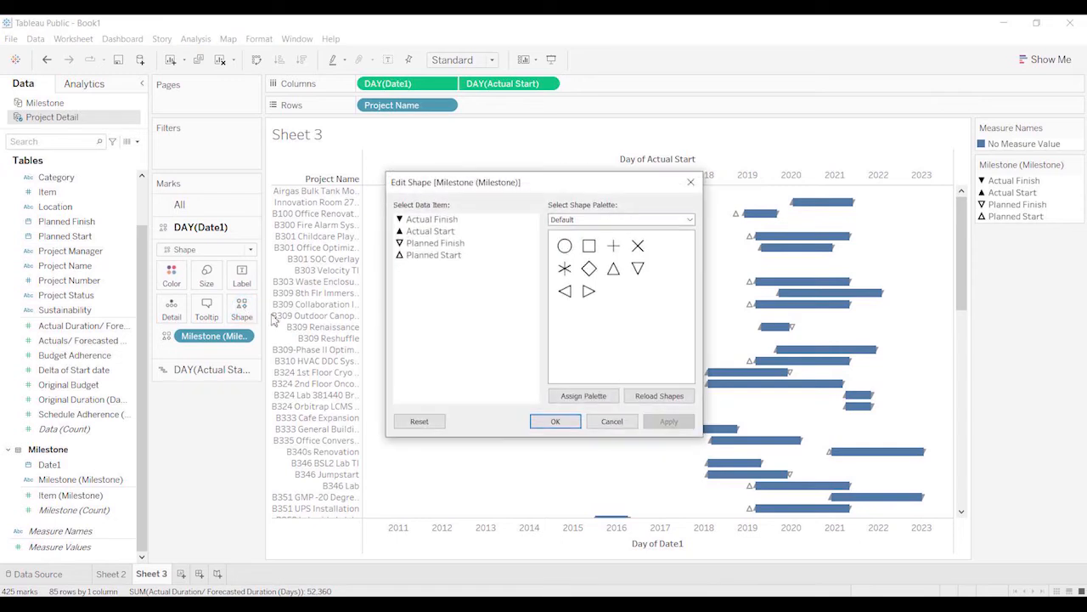
click(599, 424)
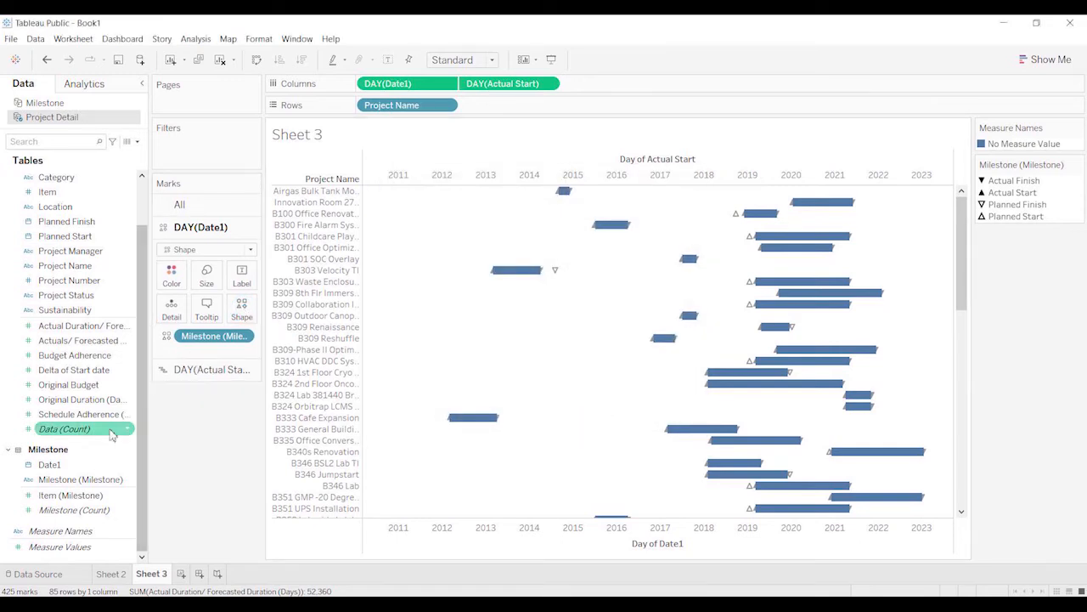
- Color the DAY(Date1) marks by Milestone (Milestone), setting Actual Start to blue and Planned Finish to teal
click(70, 478)
drag(110, 469, 172, 277)
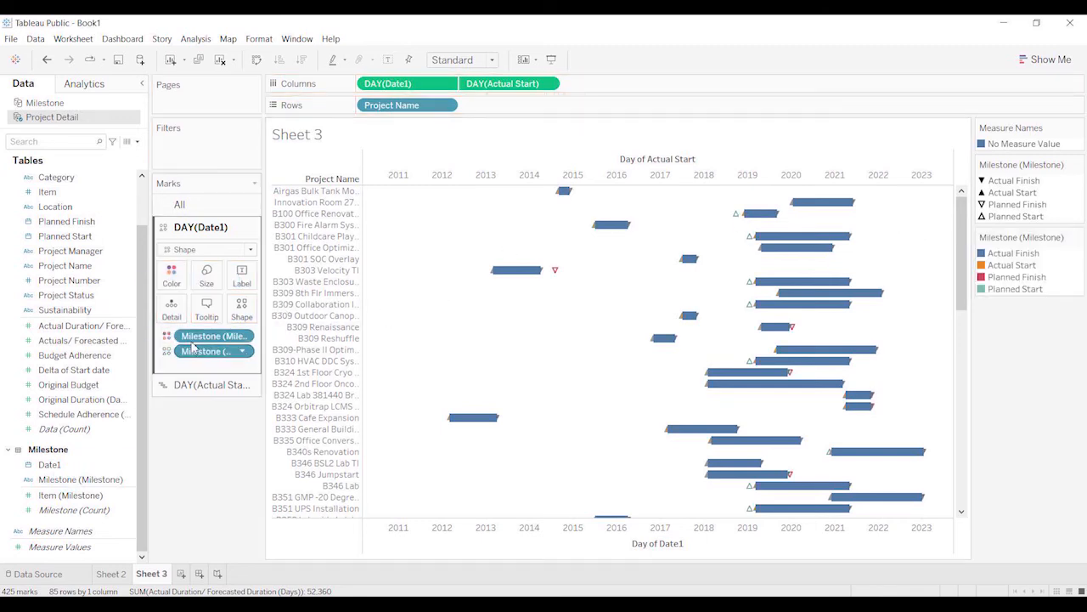
click(172, 277)
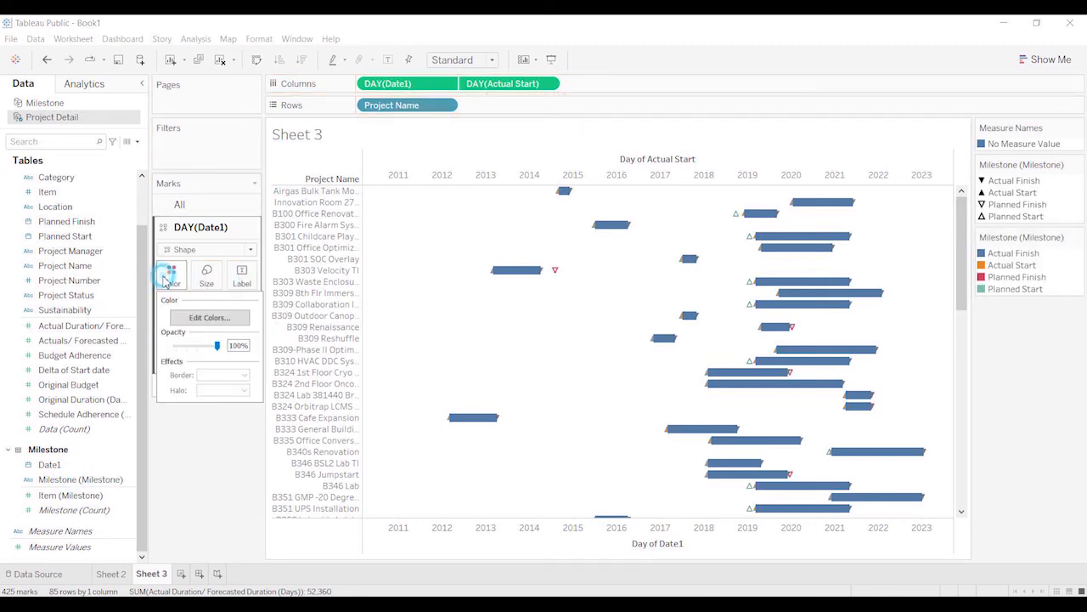
click(231, 318)
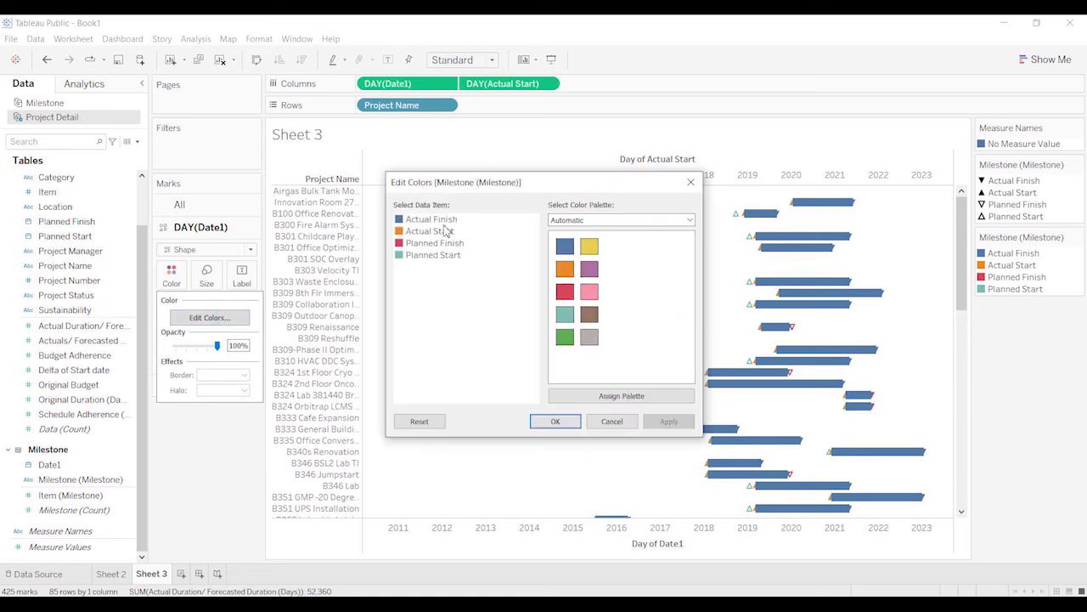
click(443, 231)
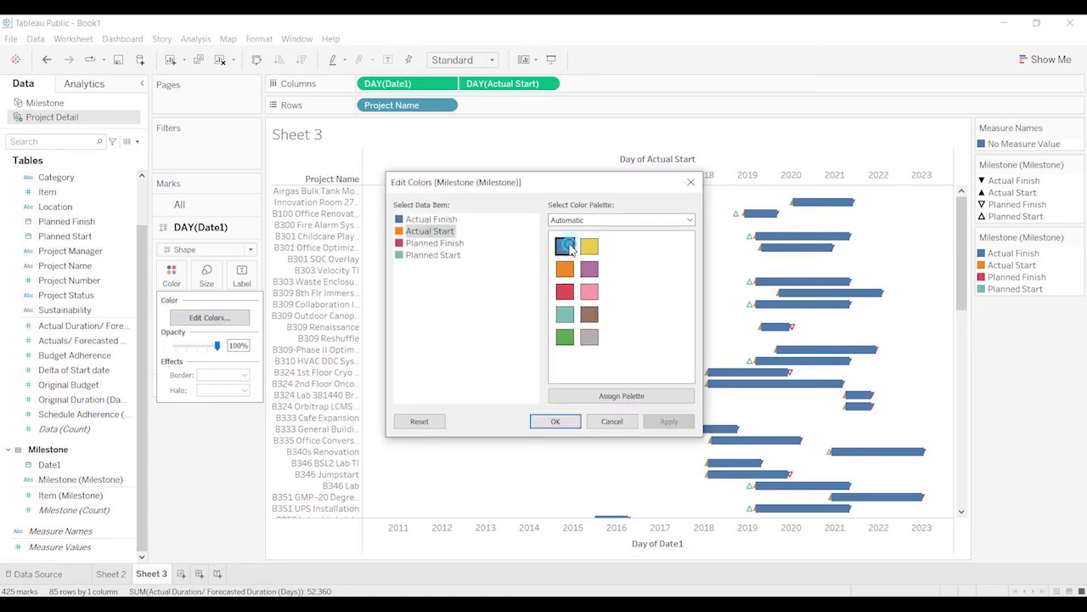
click(564, 245)
click(445, 244)
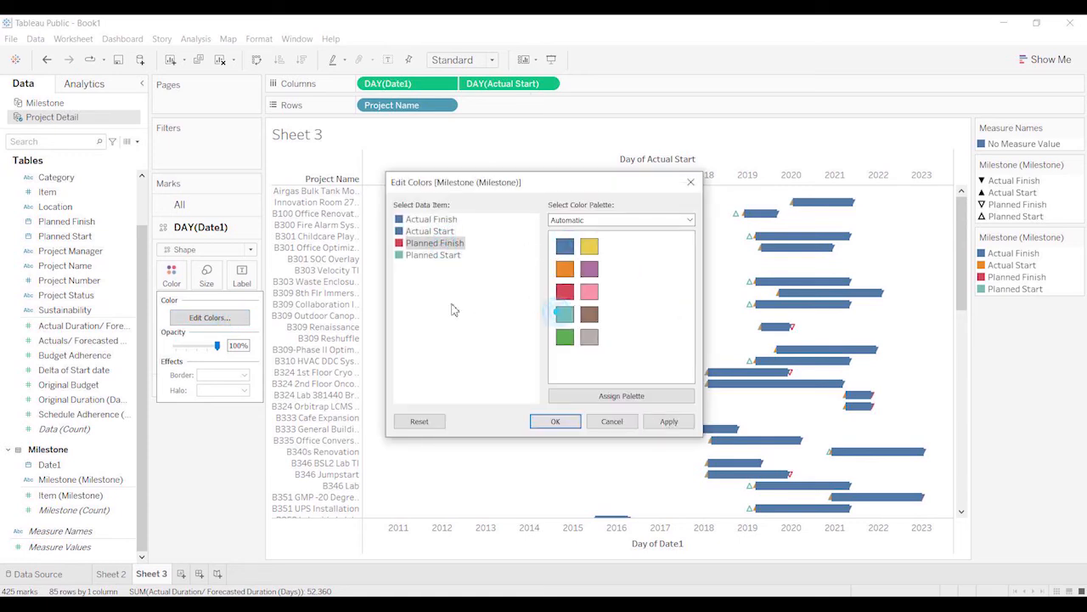
click(565, 314)
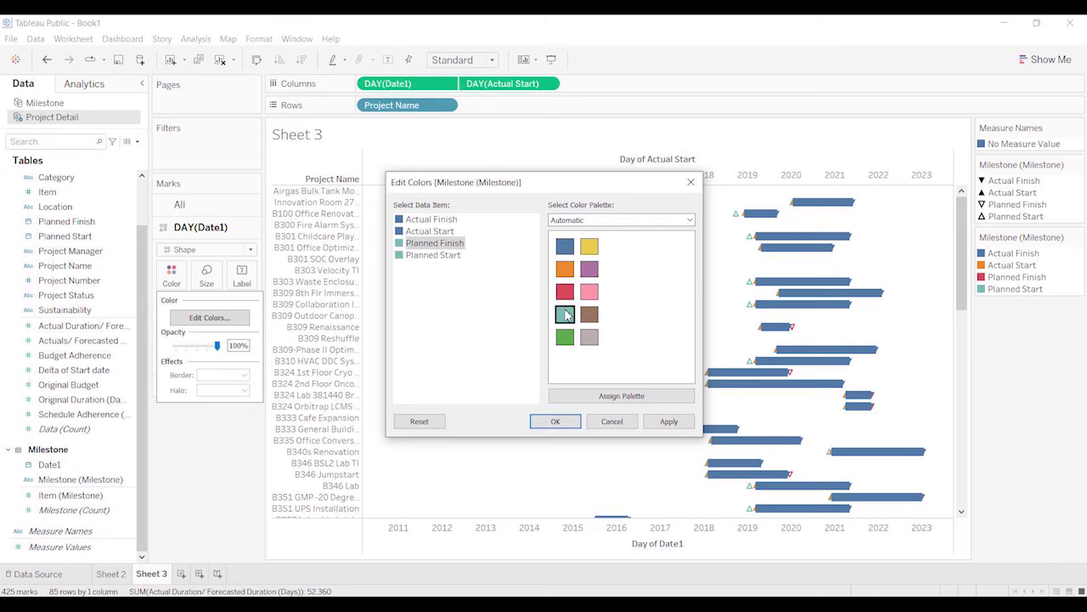
click(556, 422)
- Move DAY(Date1) after DAY(Actual Start) on Columns to draw the milestone shapes in front of the bars
mouse_move(505, 431)
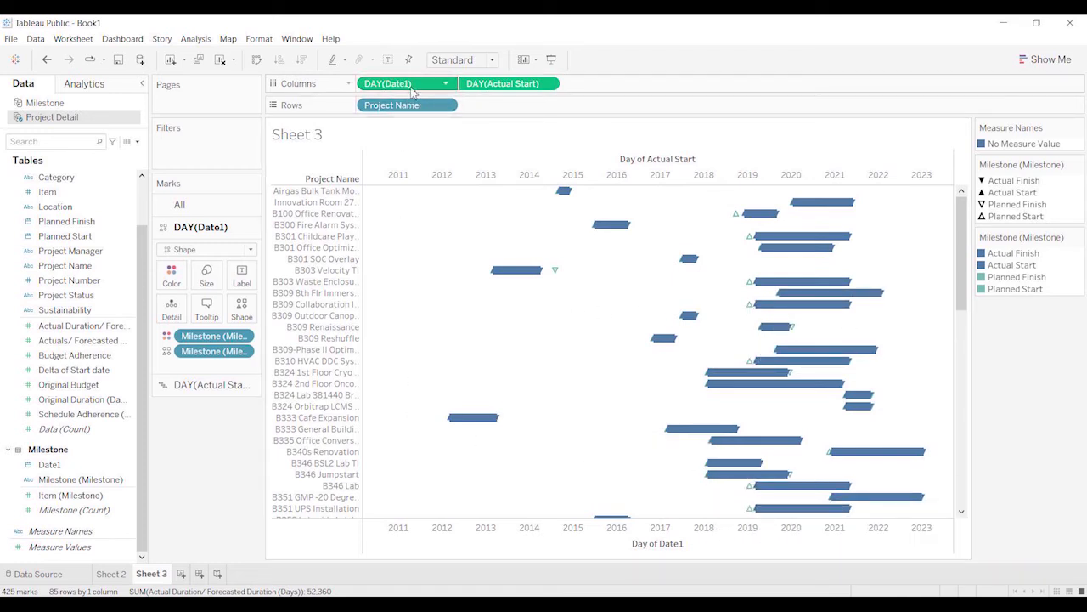
drag(412, 91, 563, 95)
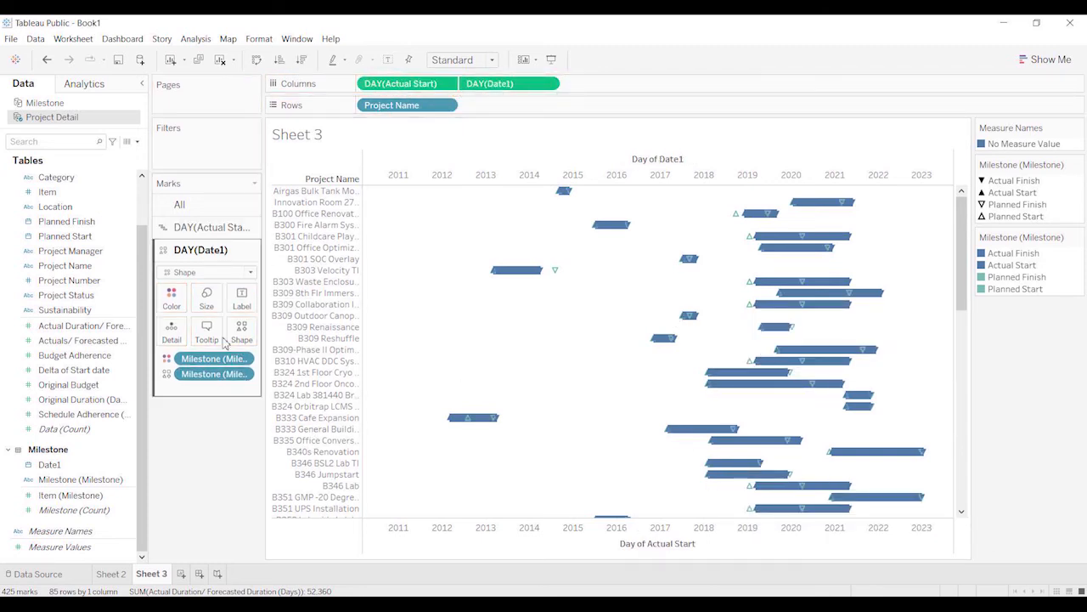
- Remove Measure Names from the DAY(Actual Start) marks and color the Gantt bars light blue at 63% opacity
click(195, 227)
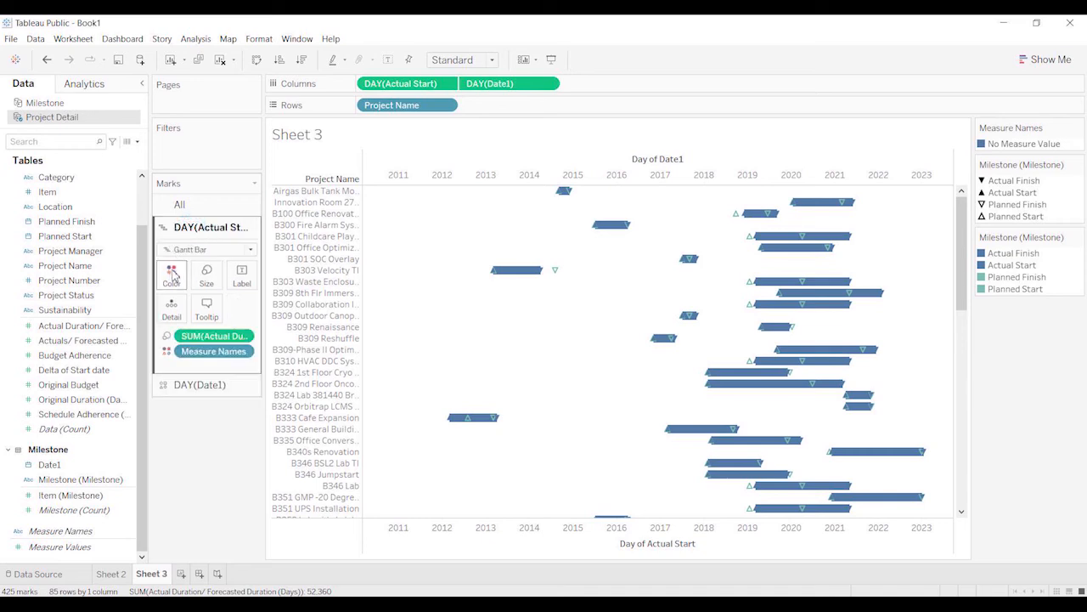
drag(194, 350, 175, 276)
click(171, 274)
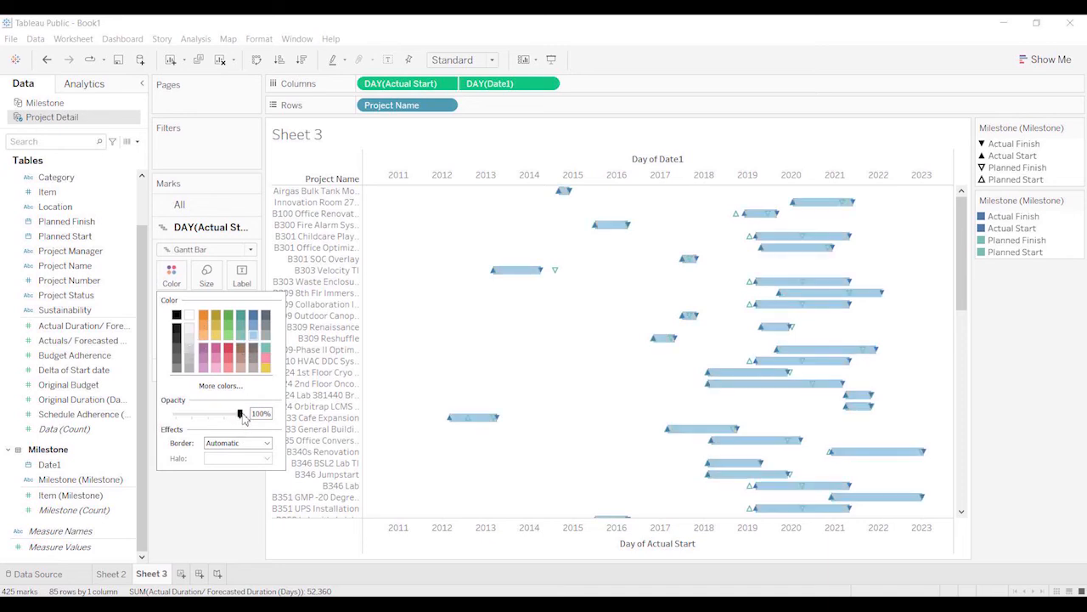
drag(242, 415, 219, 417)
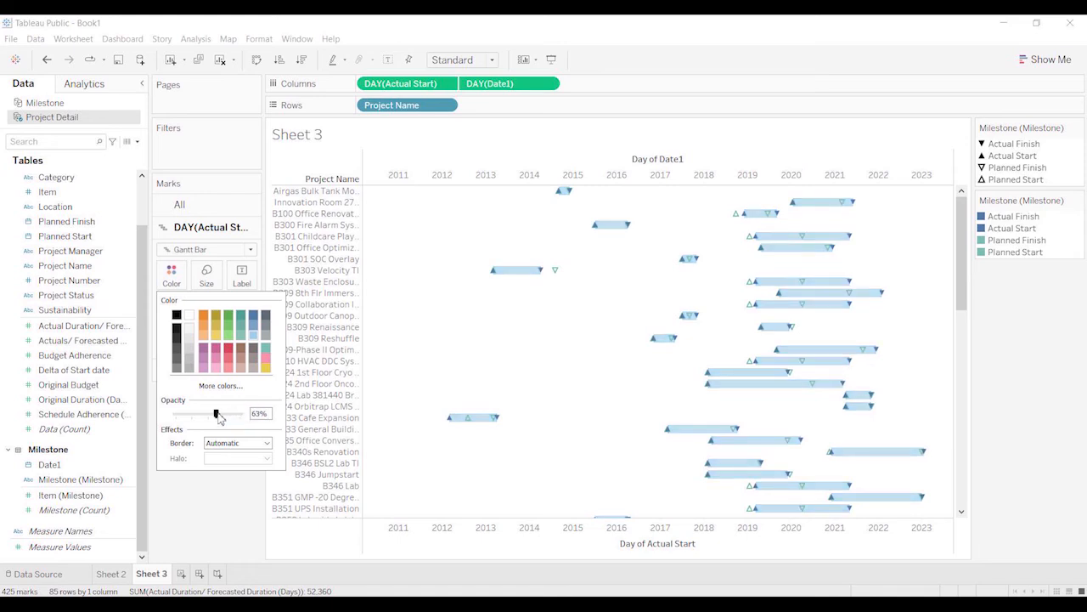
click(187, 526)
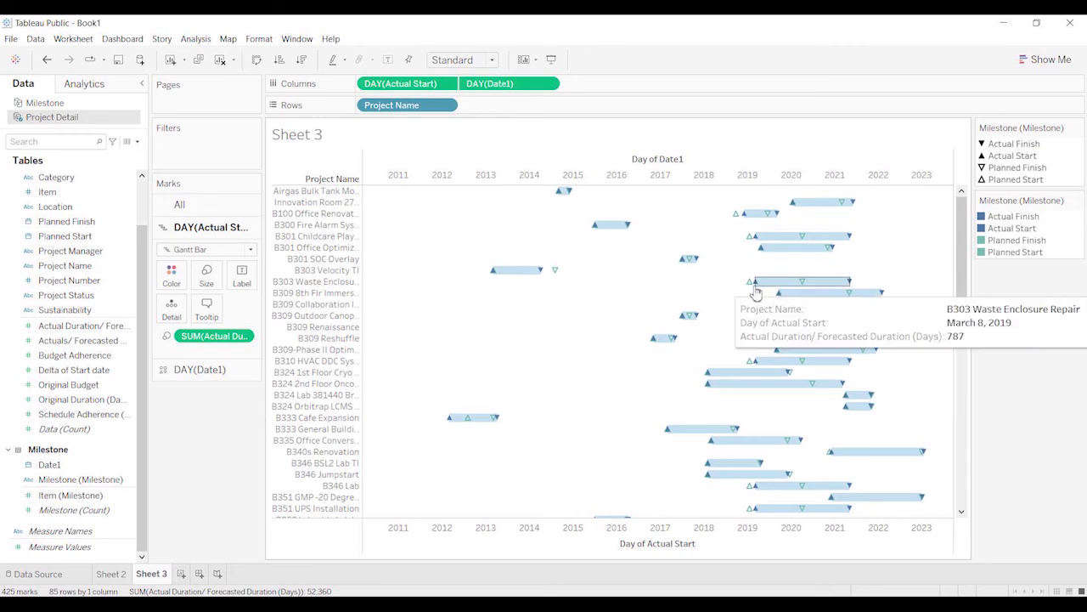
- Inspect the tooltip details of the bars and milestone markers for B303 Waste Enclosure Repair and B324 1st Floor Cryo & Biomarker Expansion
mouse_move(752, 291)
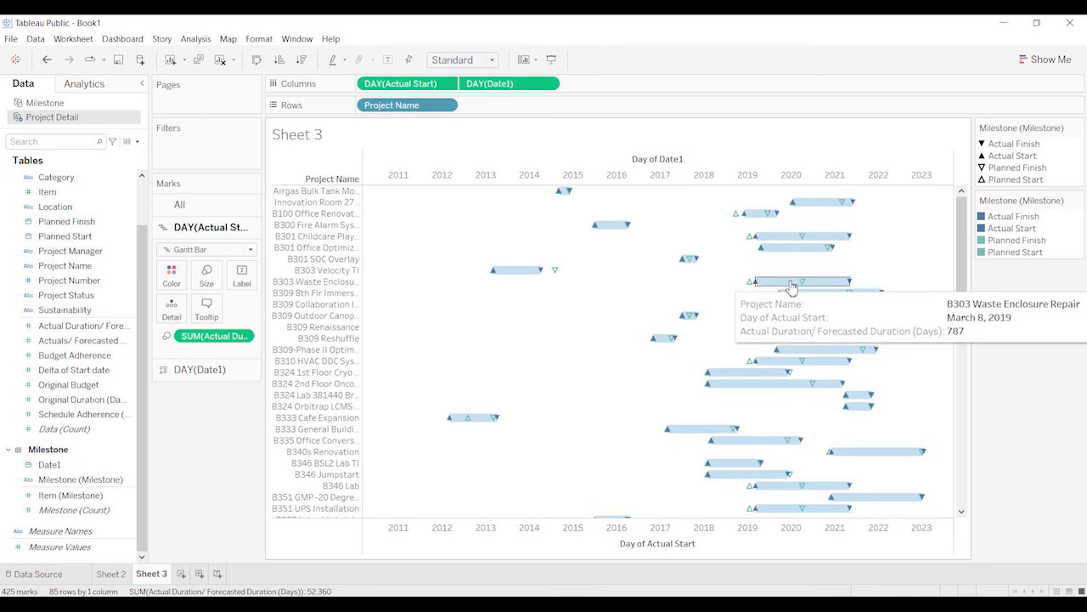
mouse_move(804, 290)
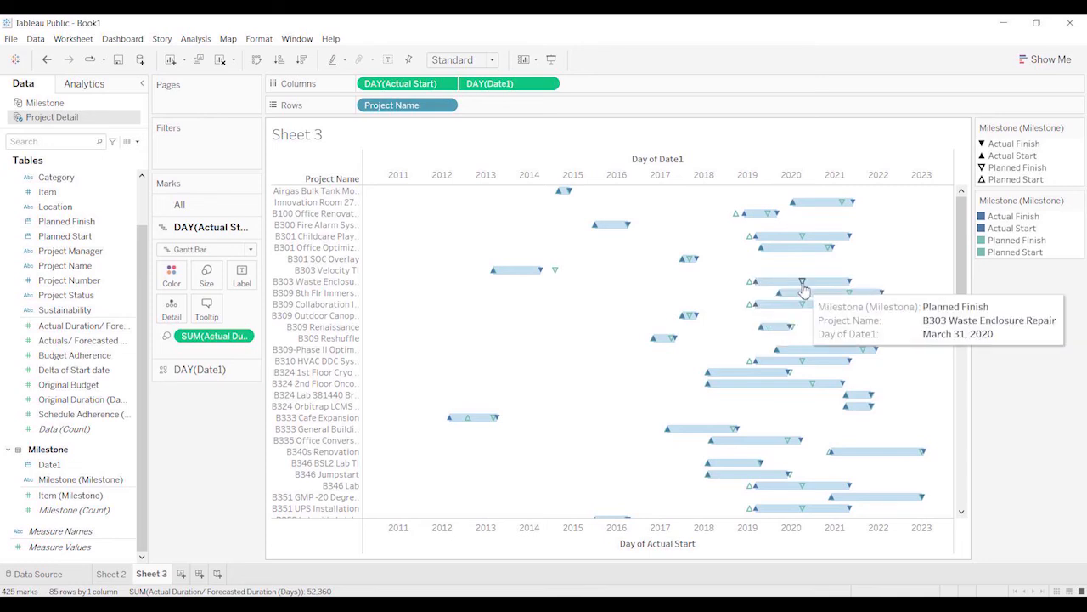
mouse_move(851, 287)
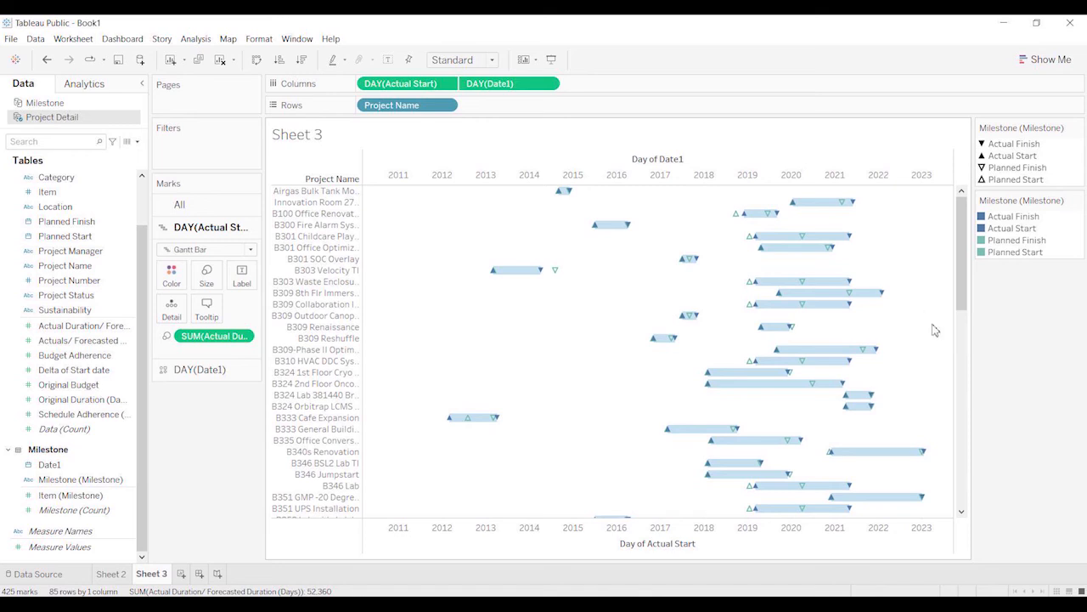
mouse_move(710, 383)
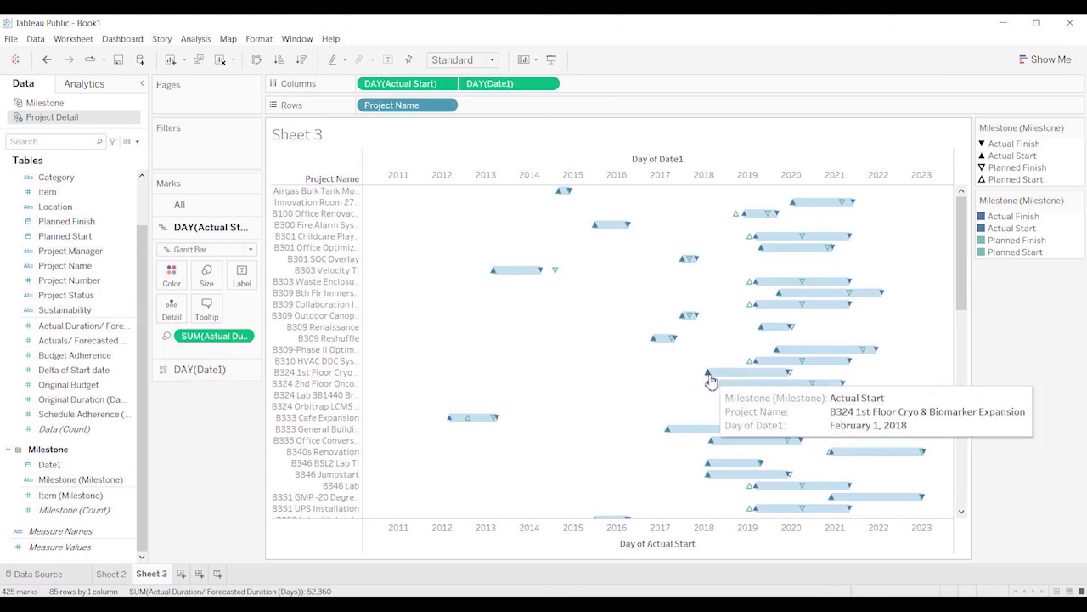
mouse_move(795, 373)
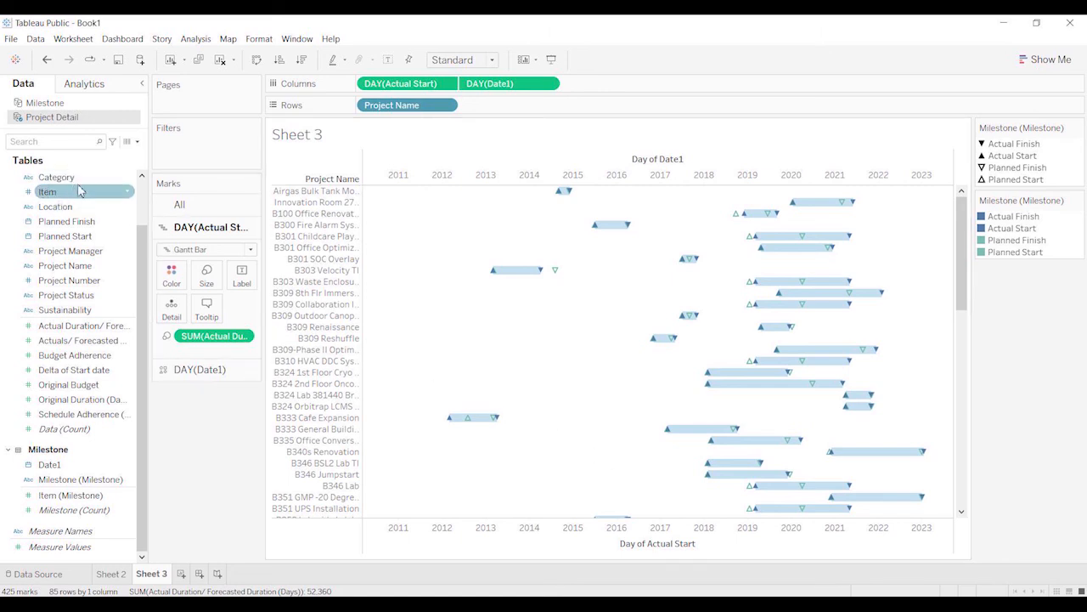
- Show filters for the Category, Location and Project Status fields on the sheet
click(126, 177)
click(126, 181)
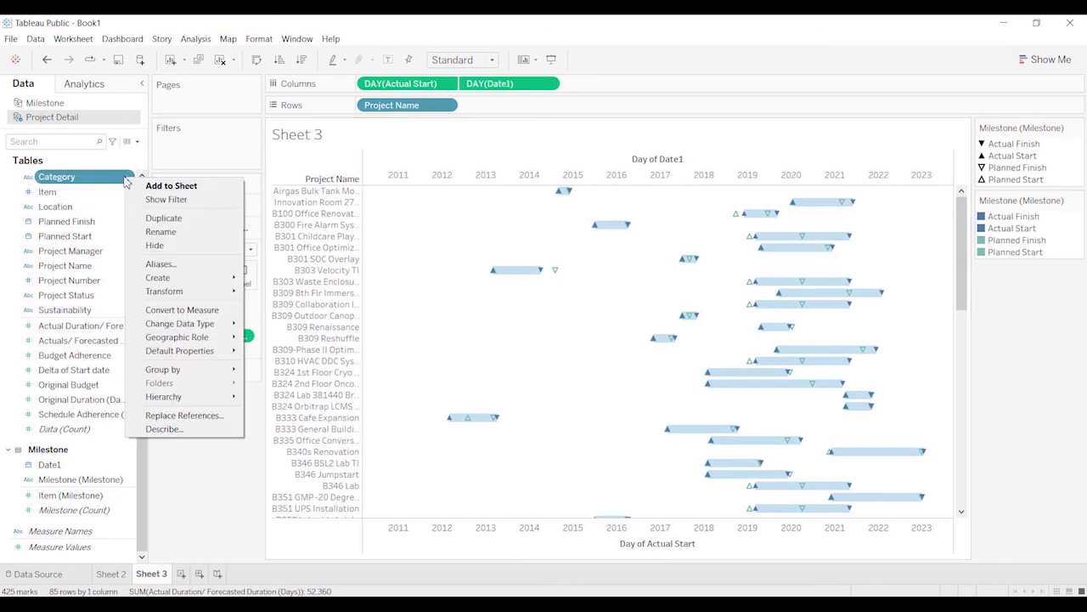
click(160, 198)
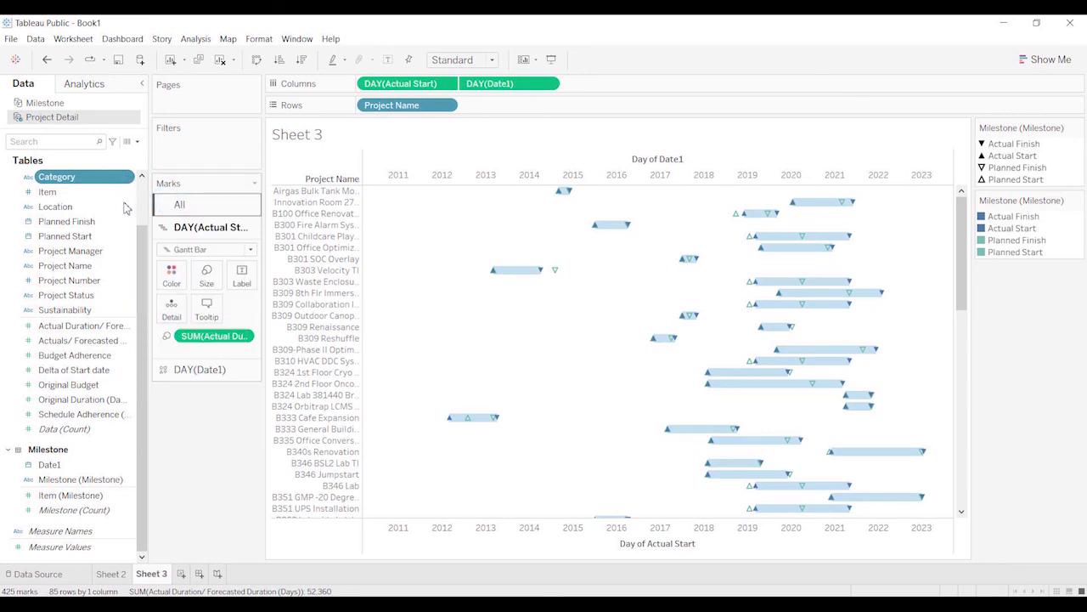
click(128, 207)
click(127, 207)
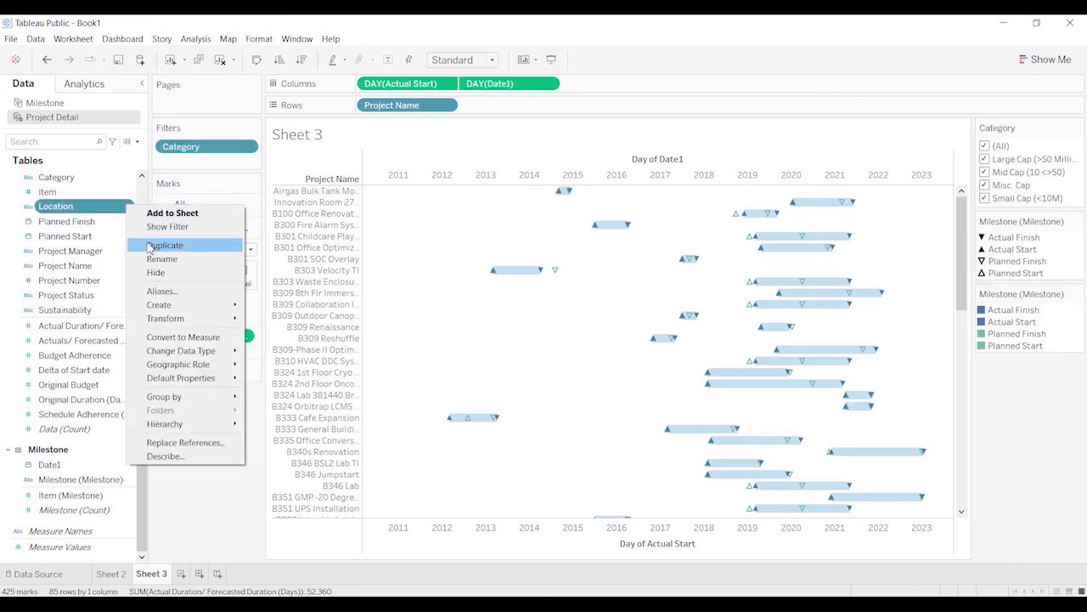
click(175, 227)
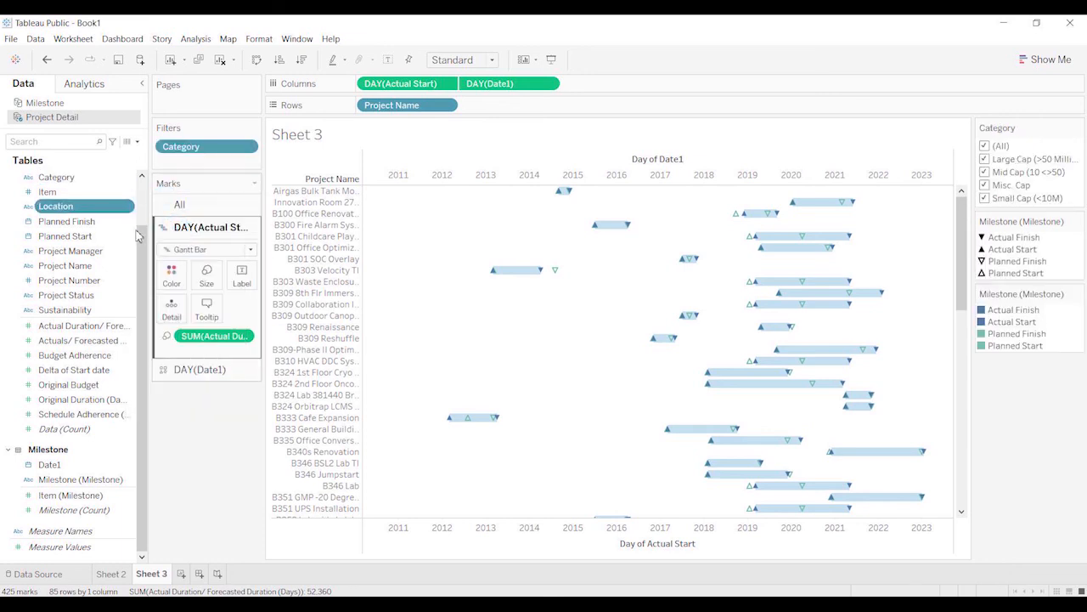
click(127, 297)
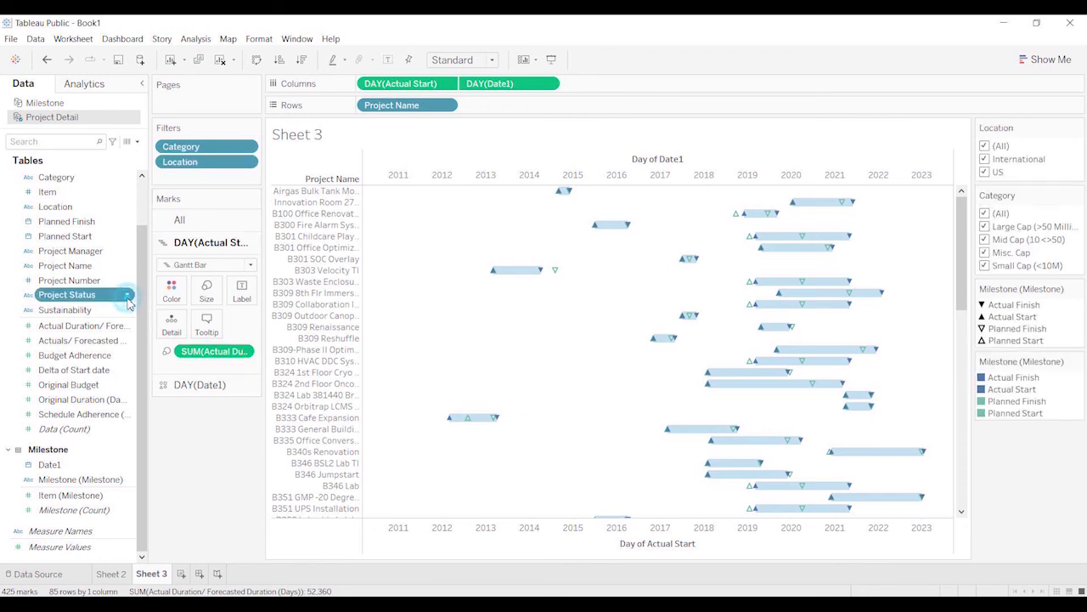
click(128, 297)
click(188, 326)
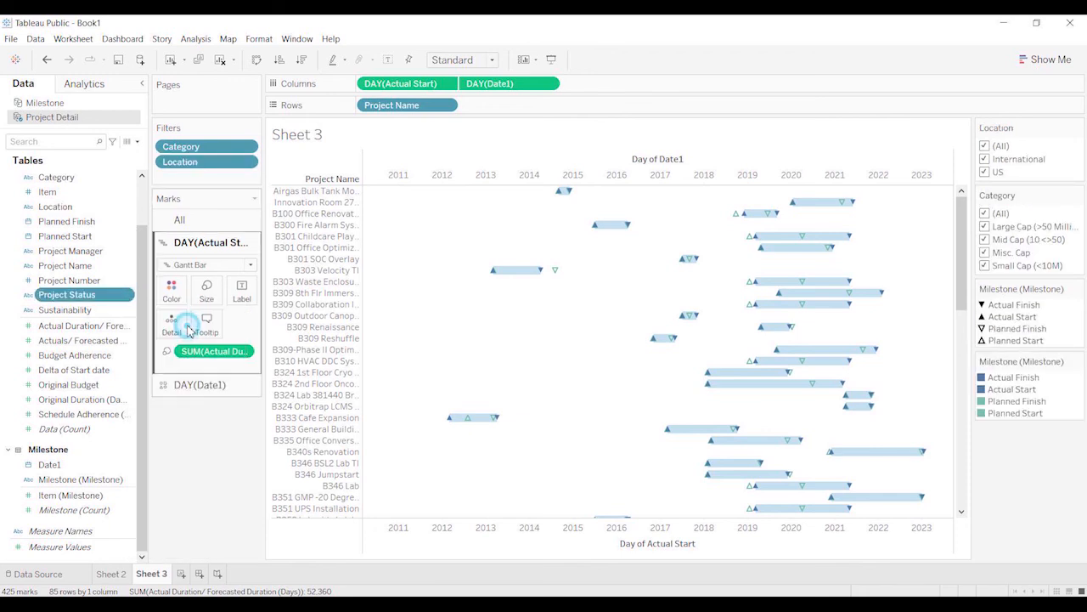